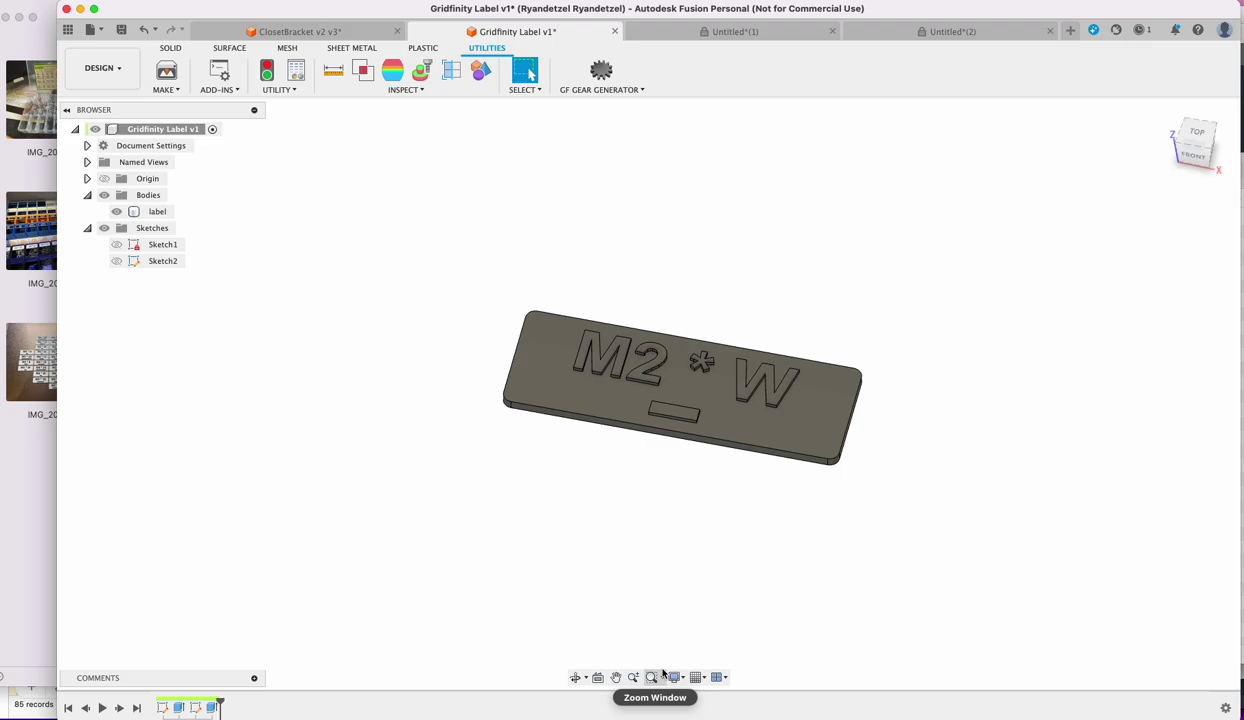
# - Look over the IMG_2009 screw kit and IMG_2011 labelled-bin photos, then return to the Gridfinity Label v1 model
pyautogui.click(19, 465)
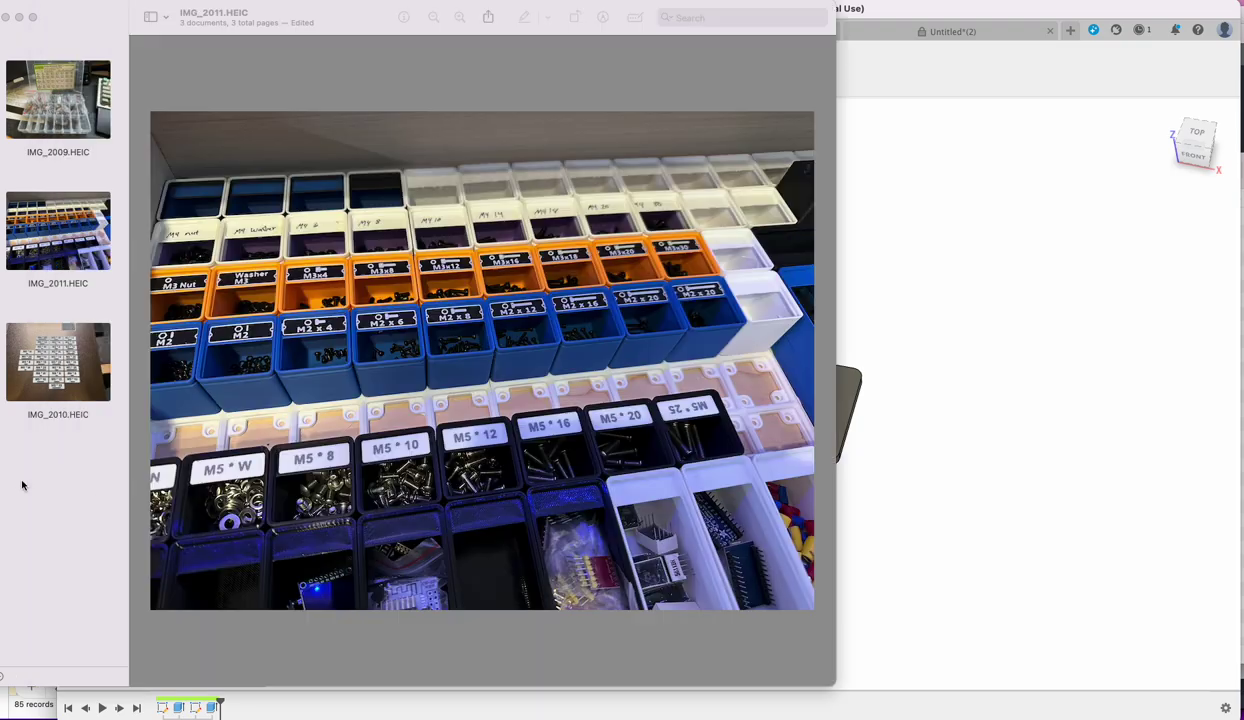
pyautogui.click(66, 103)
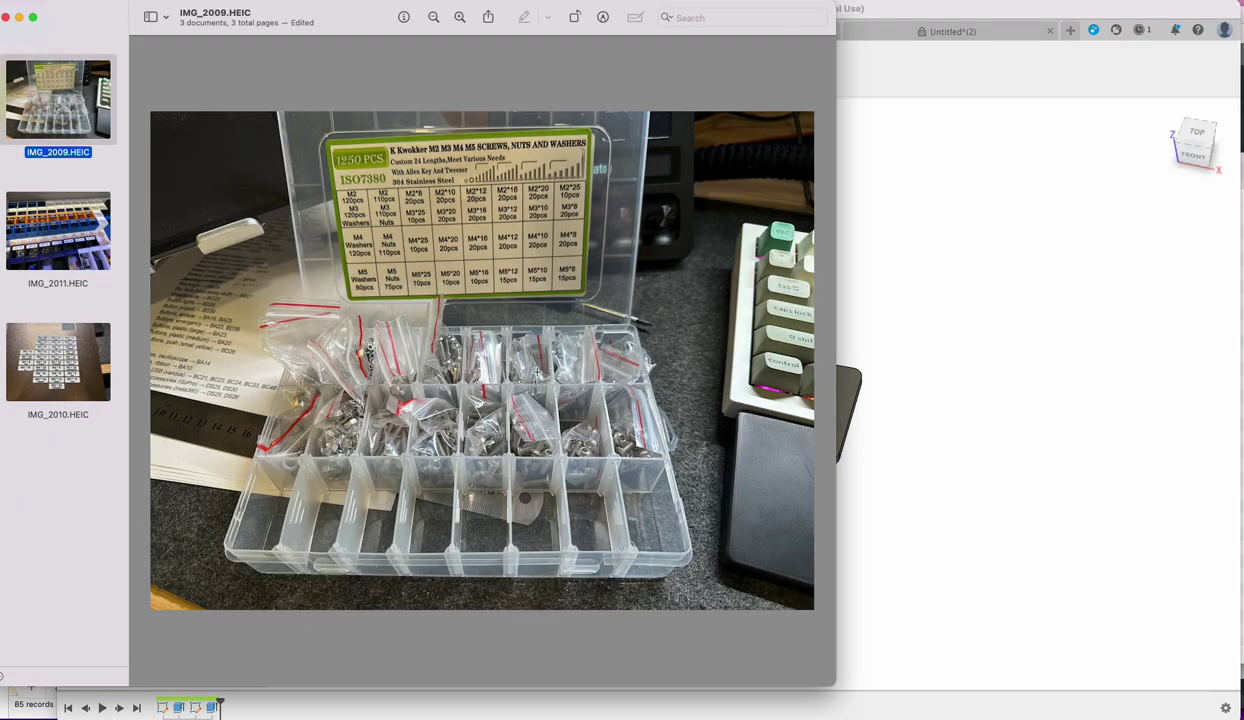
pyautogui.click(76, 242)
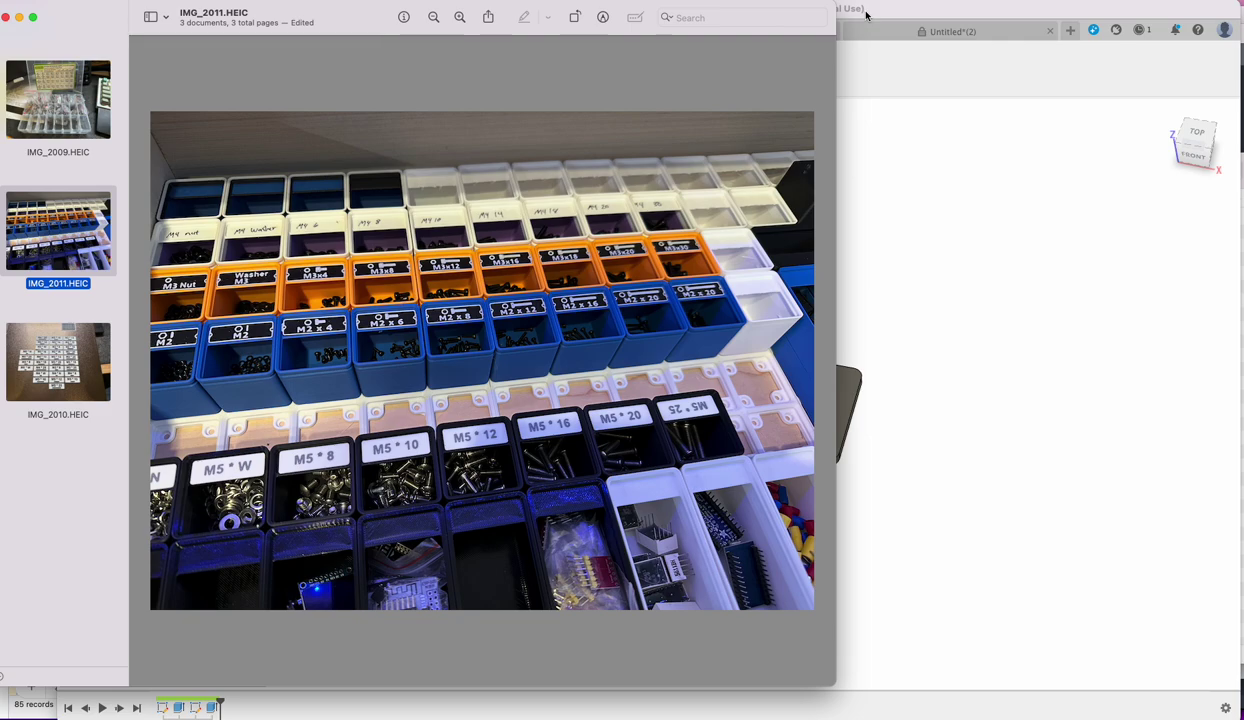
pyautogui.click(866, 14)
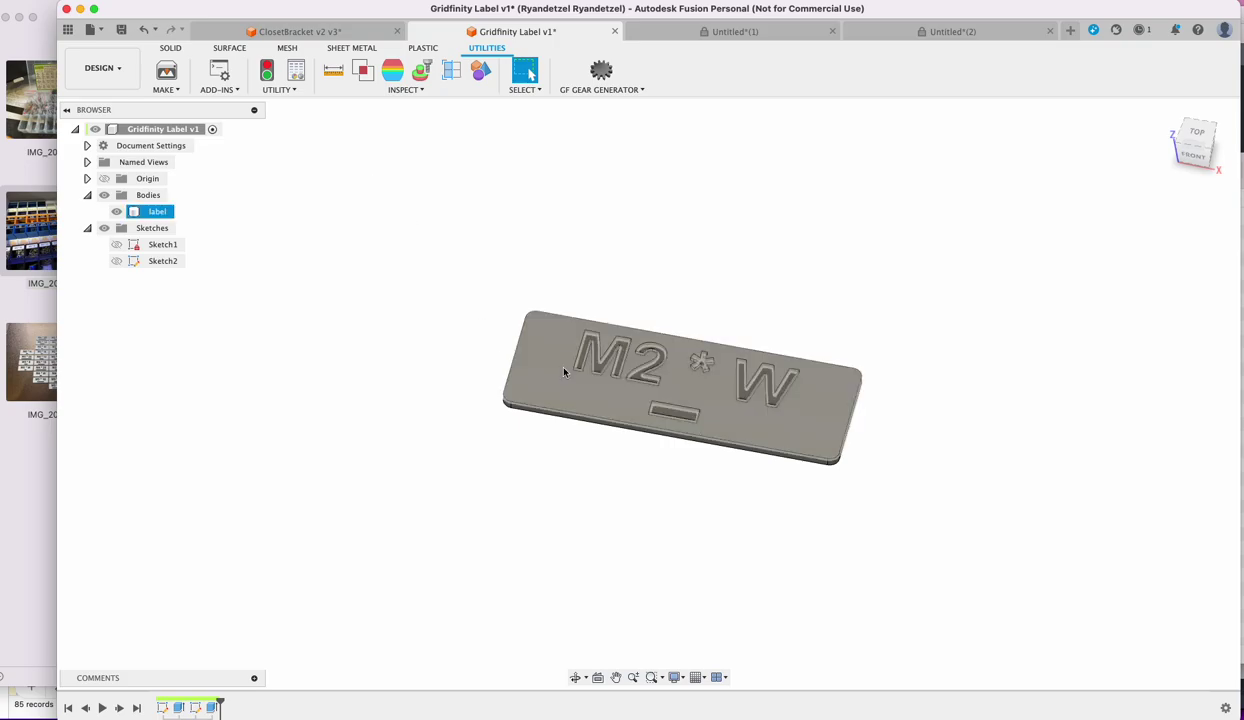
pyautogui.click(811, 378)
pyautogui.press('Escape')
pyautogui.press('super+Tab')
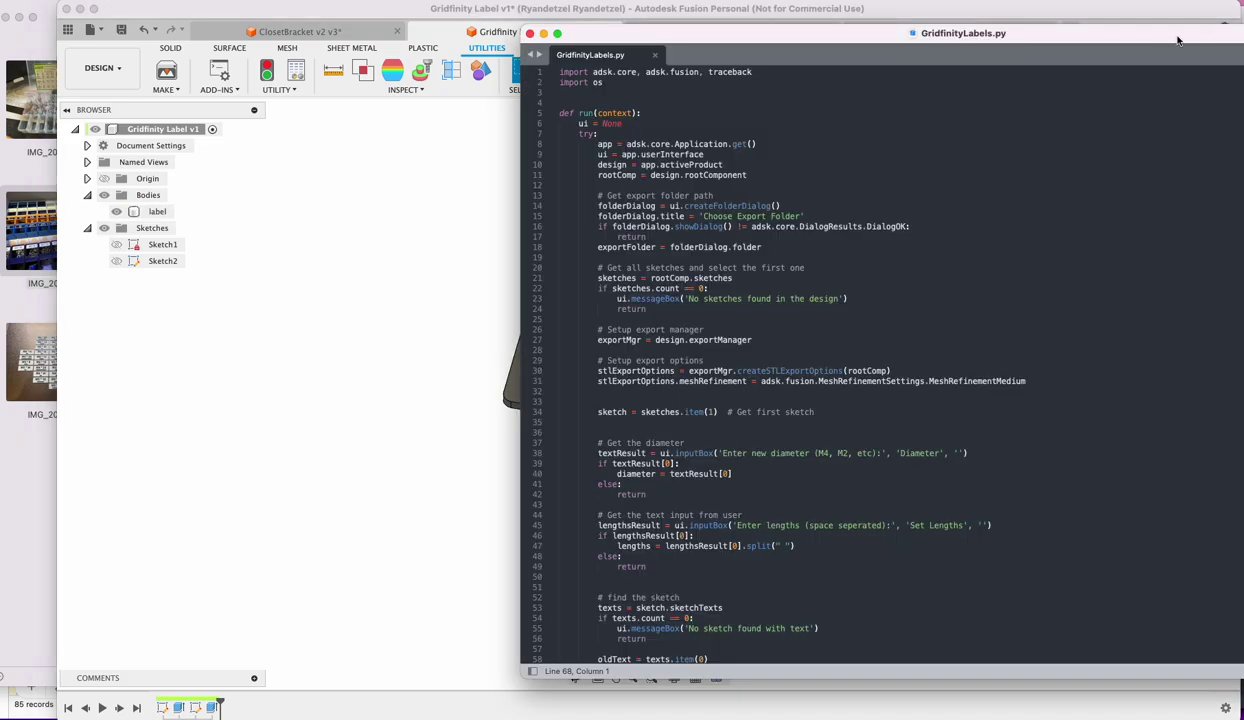
pyautogui.doubleClick(1178, 40)
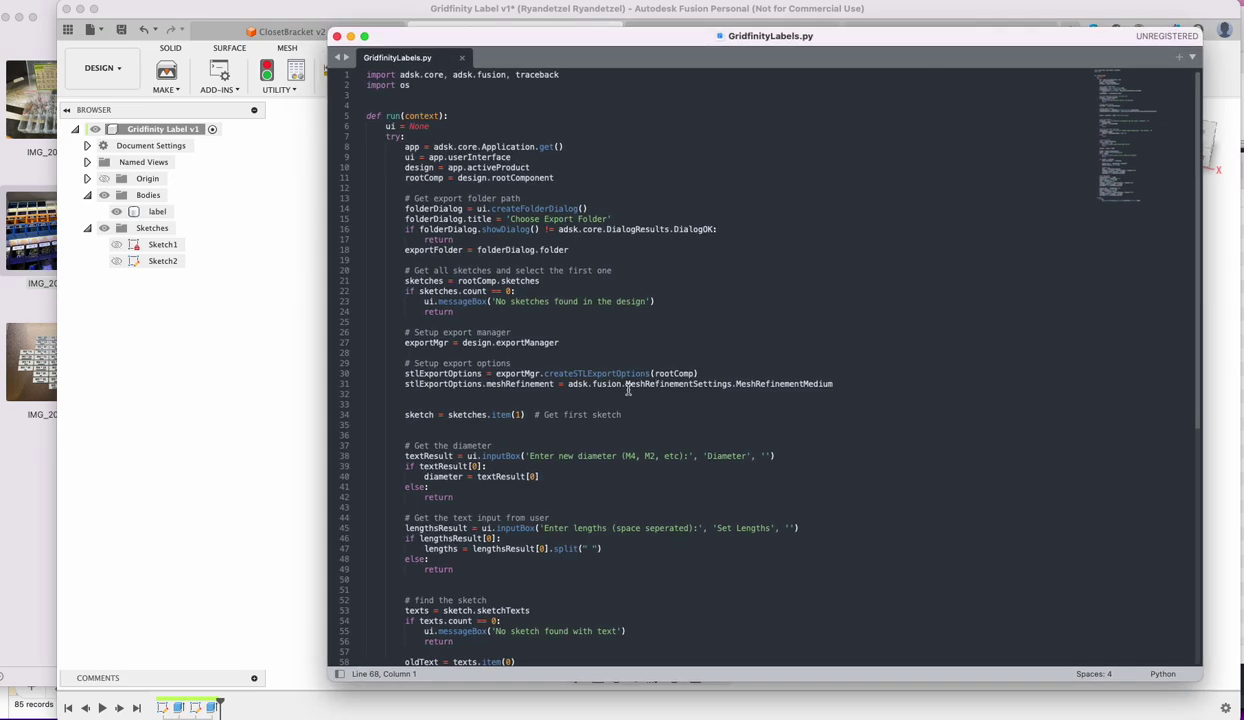
pyautogui.scroll(-8, 559, 206)
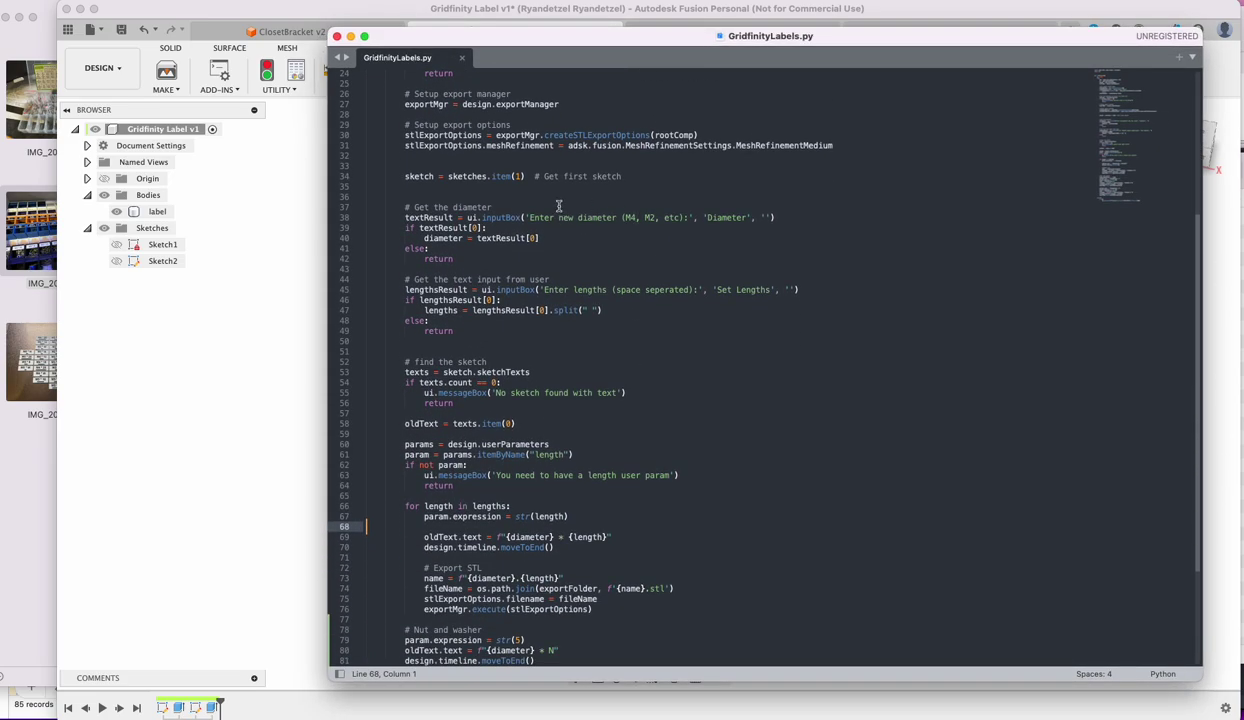
pyautogui.moveTo(527, 217); pyautogui.dragTo(688, 217)
pyautogui.click(728, 217)
pyautogui.moveTo(572, 290); pyautogui.dragTo(777, 290)
pyautogui.click(672, 290)
pyautogui.moveTo(664, 290); pyautogui.dragTo(718, 290)
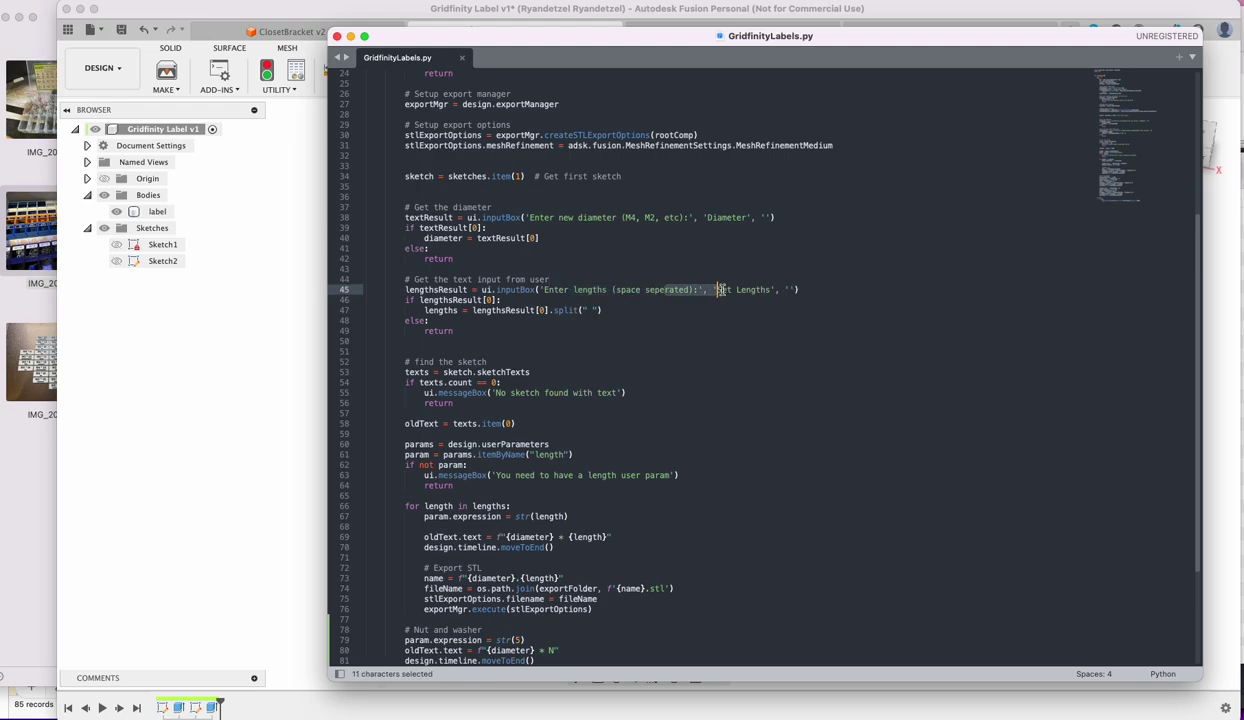
pyautogui.click(799, 290)
pyautogui.scroll(-5, 620, 360)
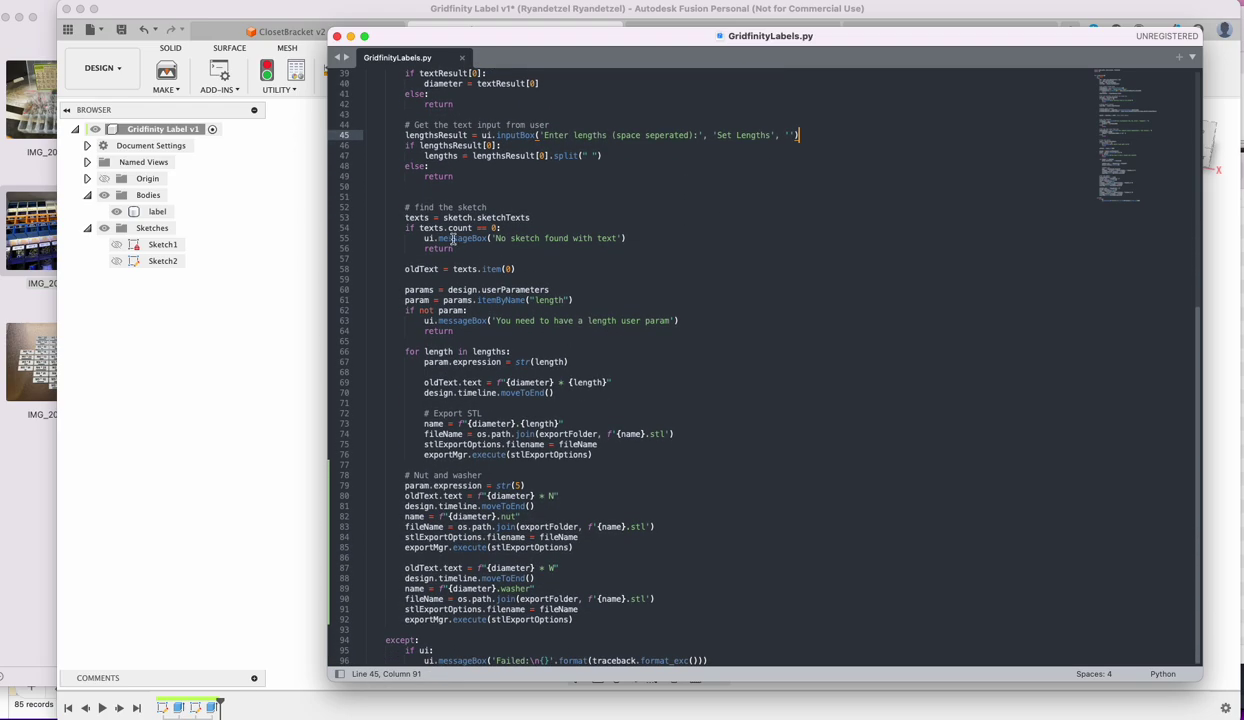
pyautogui.click(284, 264)
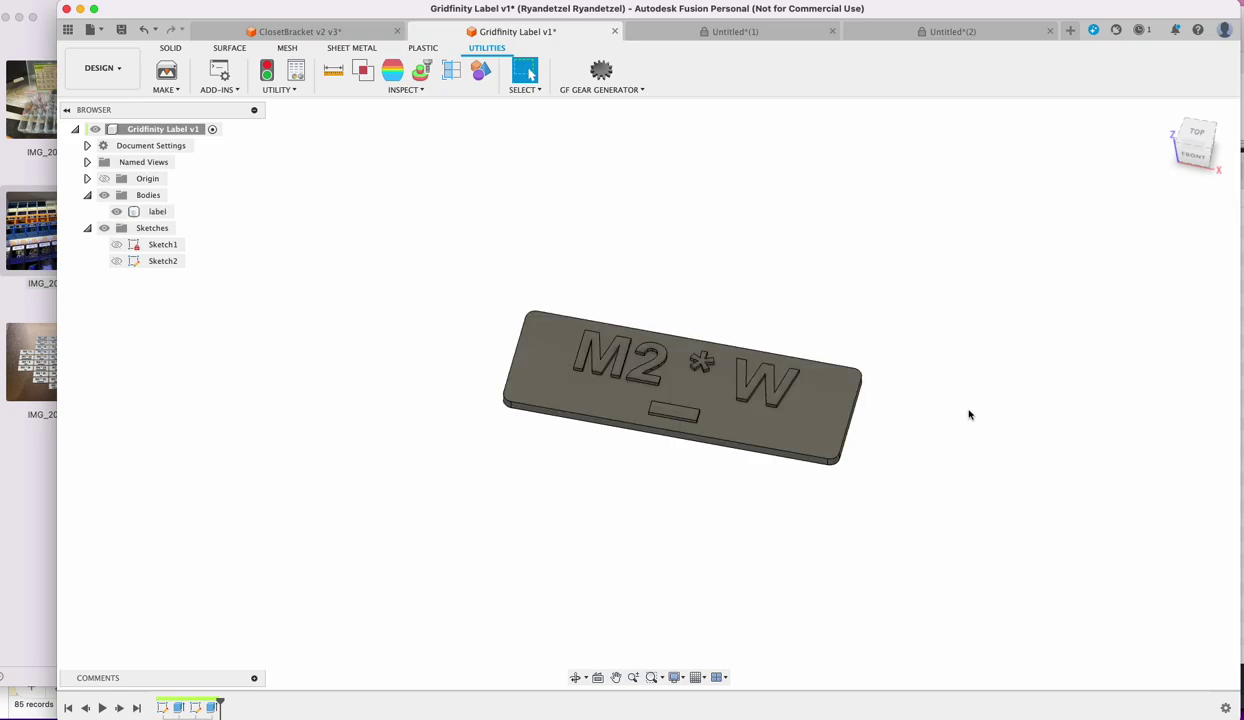
# - Run the GridfinityLabels script with Metric Labels as the export folder
pyautogui.click(219, 70)
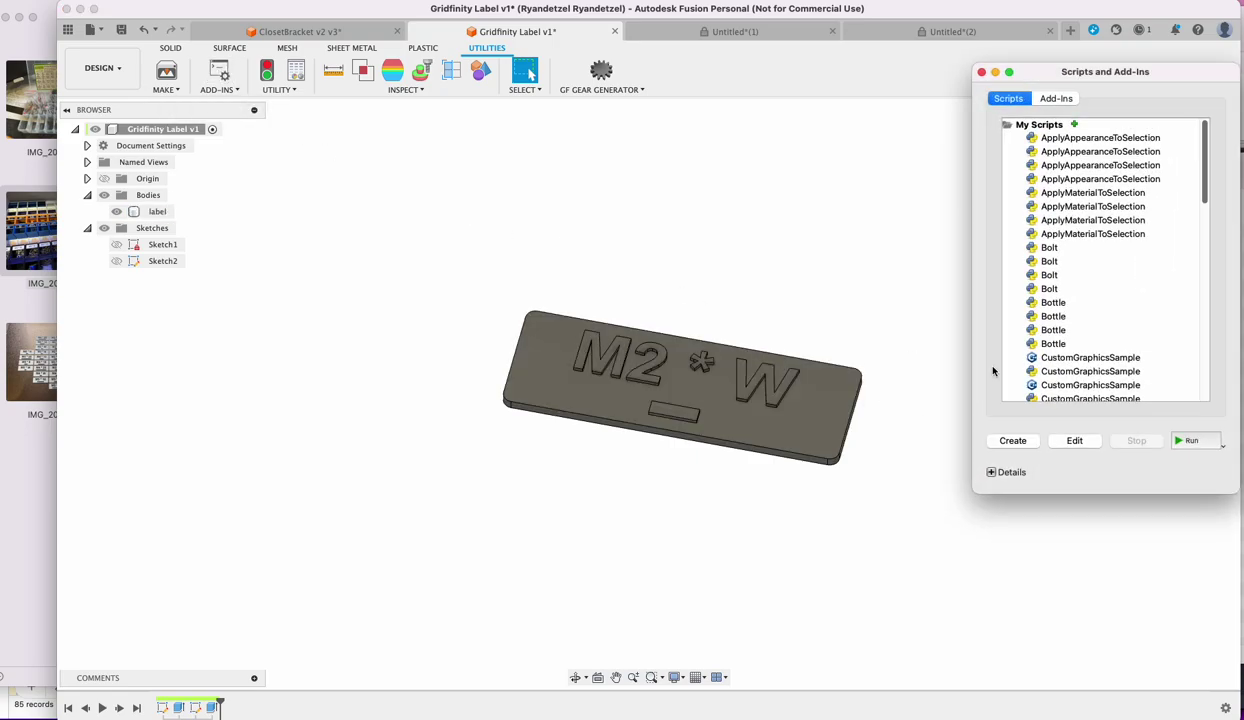
pyautogui.scroll(-5, 1040, 364)
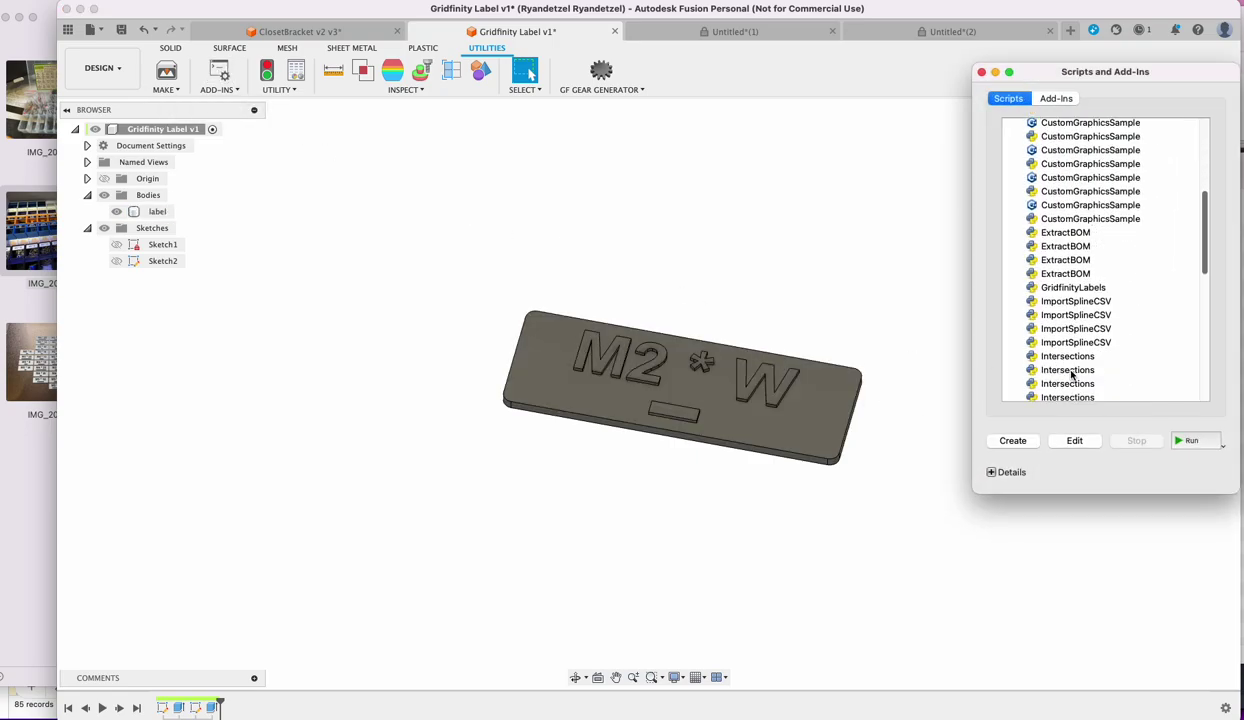
pyautogui.doubleClick(1076, 287)
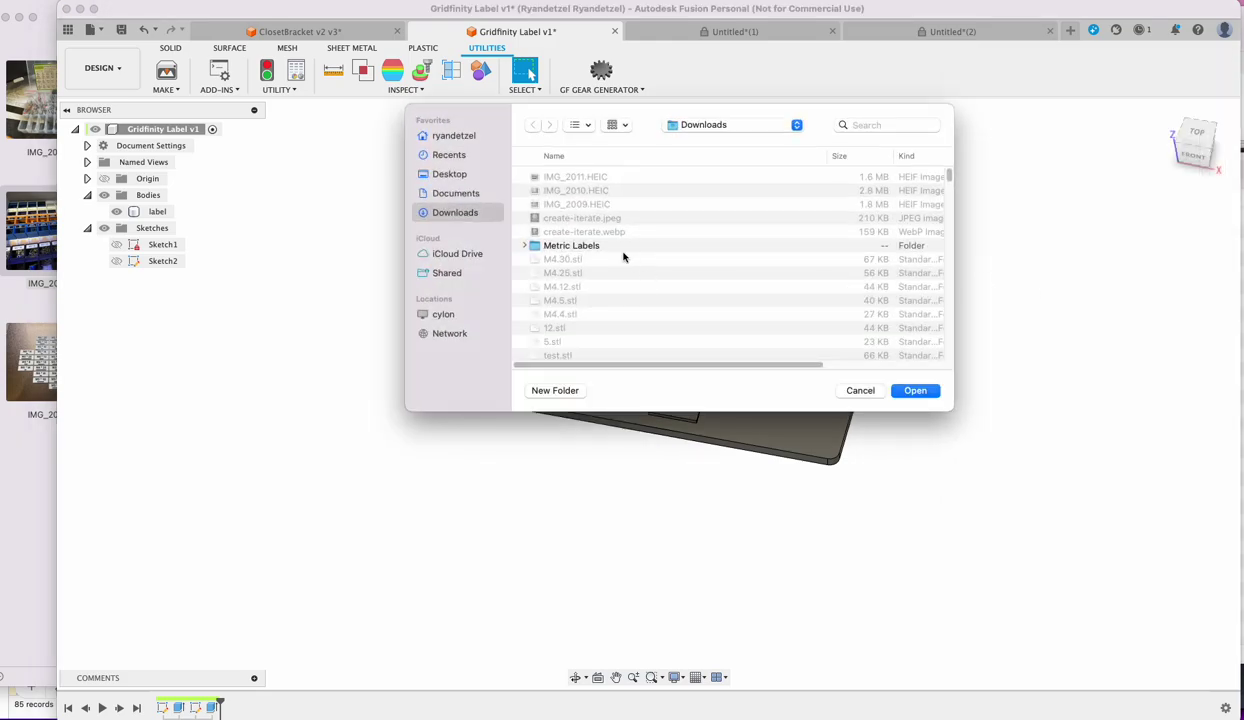
pyautogui.doubleClick(575, 245)
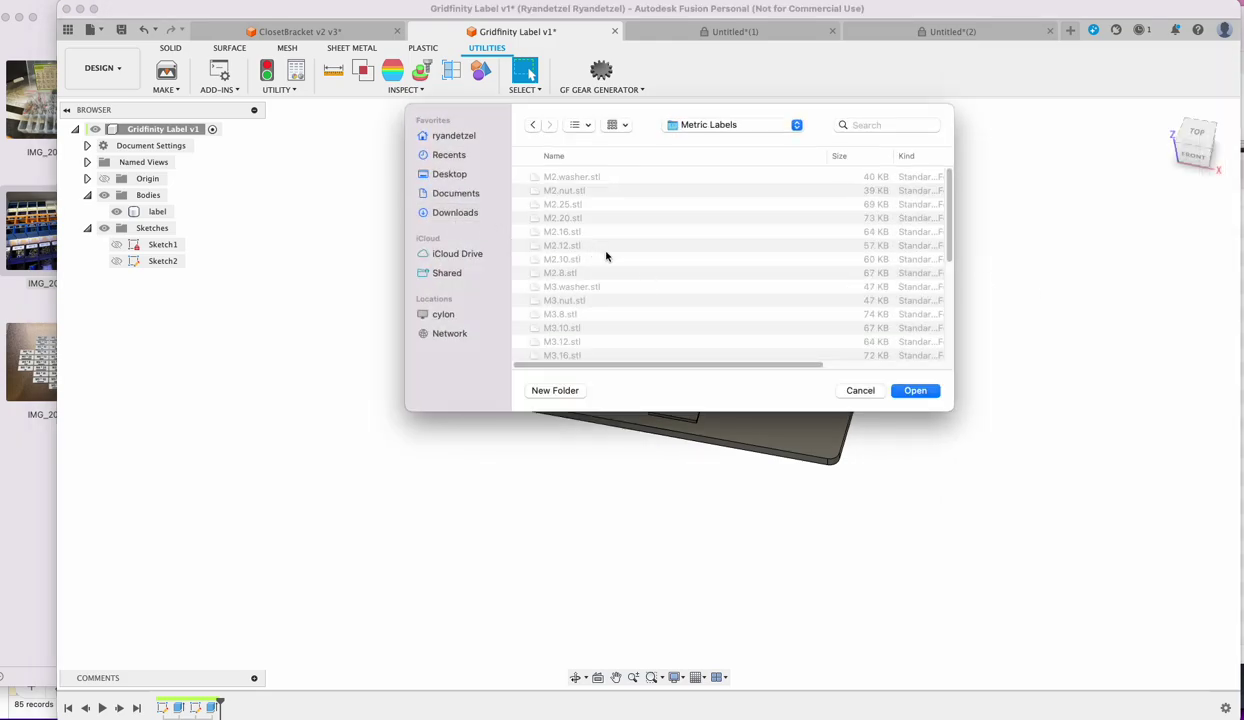
pyautogui.click(937, 397)
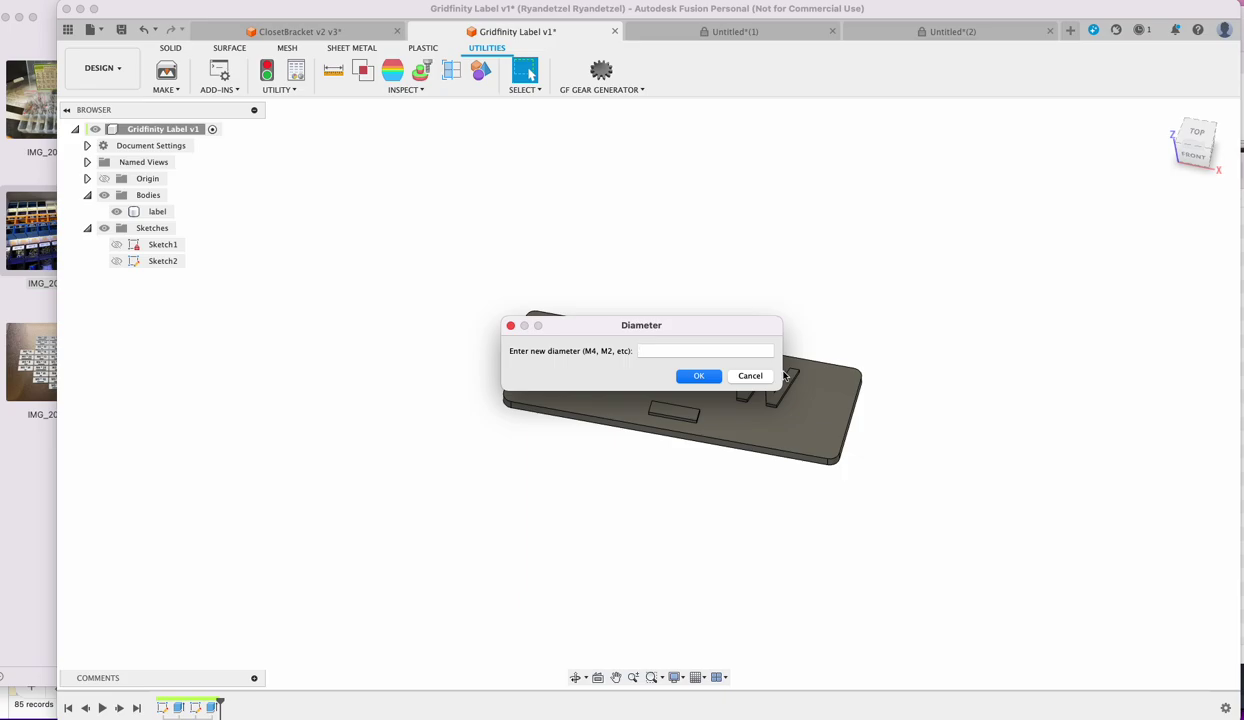
# - Enter M6 as the diameter and lengths 8 10 12 20 25 to export the labels
pyautogui.write('M6')
pyautogui.press('Return')
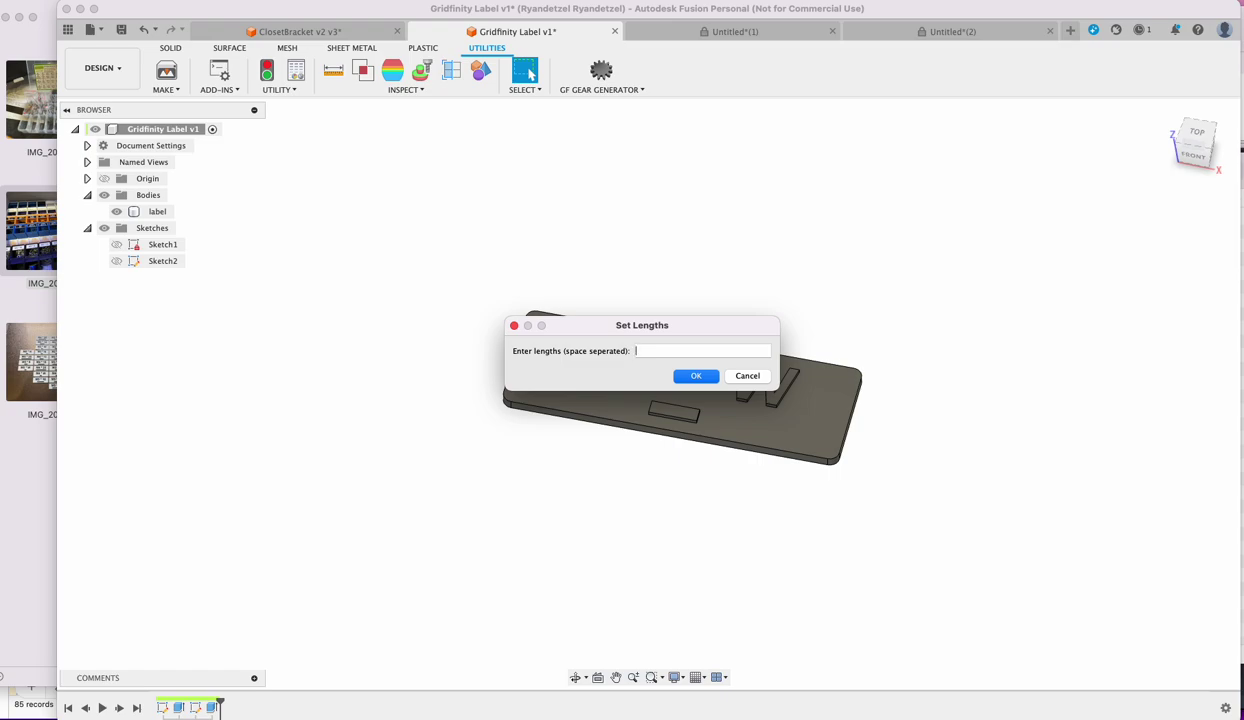
pyautogui.write('8 10 12 20 25')
pyautogui.press('Return')
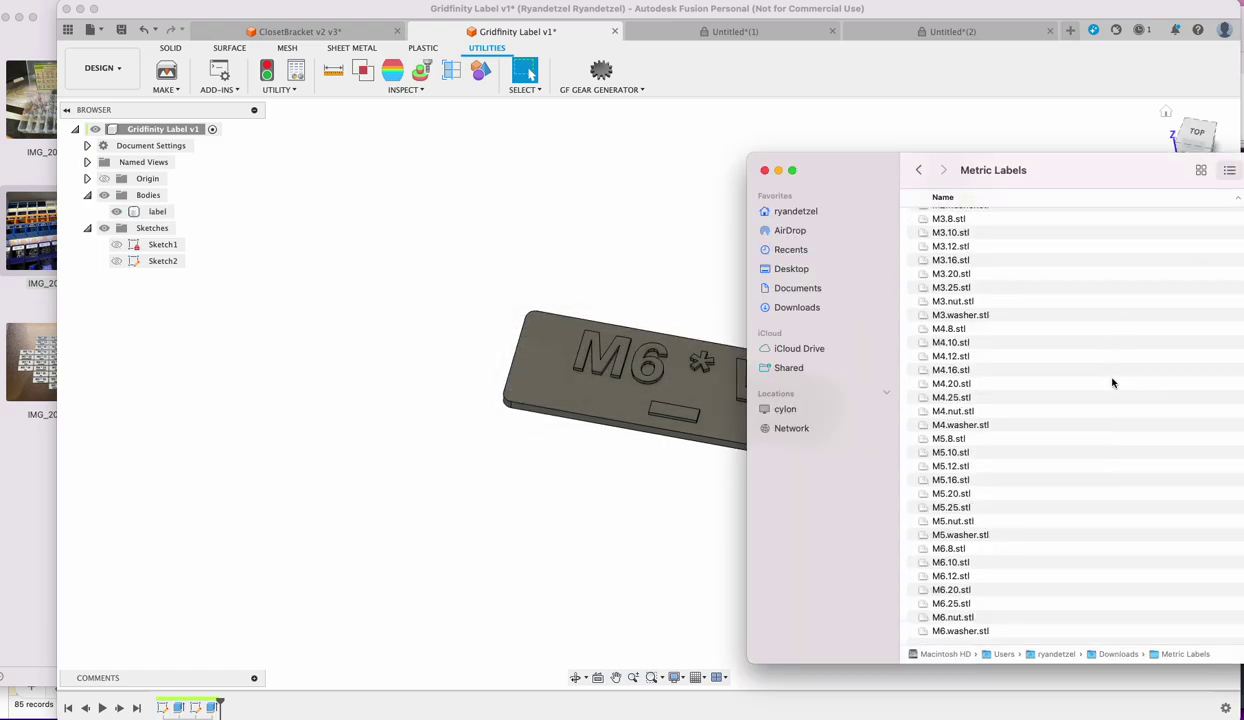
# - Select the seven M6 label files from M6.8.stl through M6.washer.stl
pyautogui.click(942, 538)
pyautogui.click(937, 556)
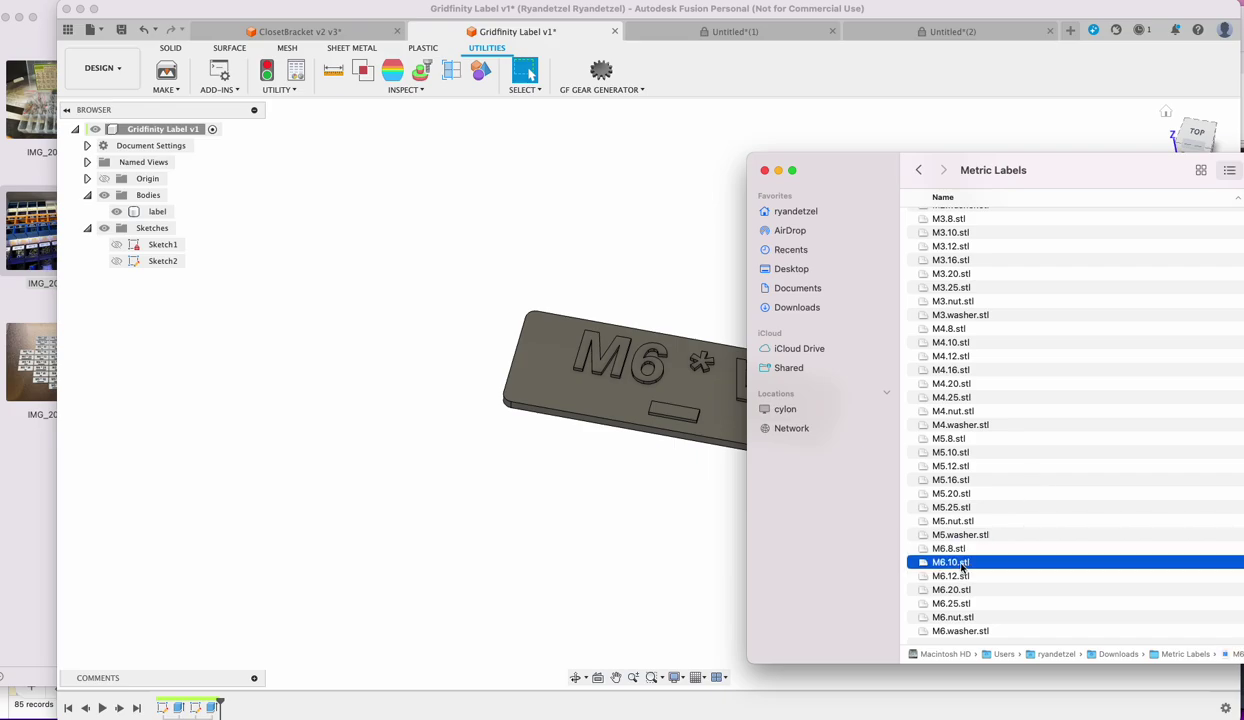
pyautogui.click(961, 549)
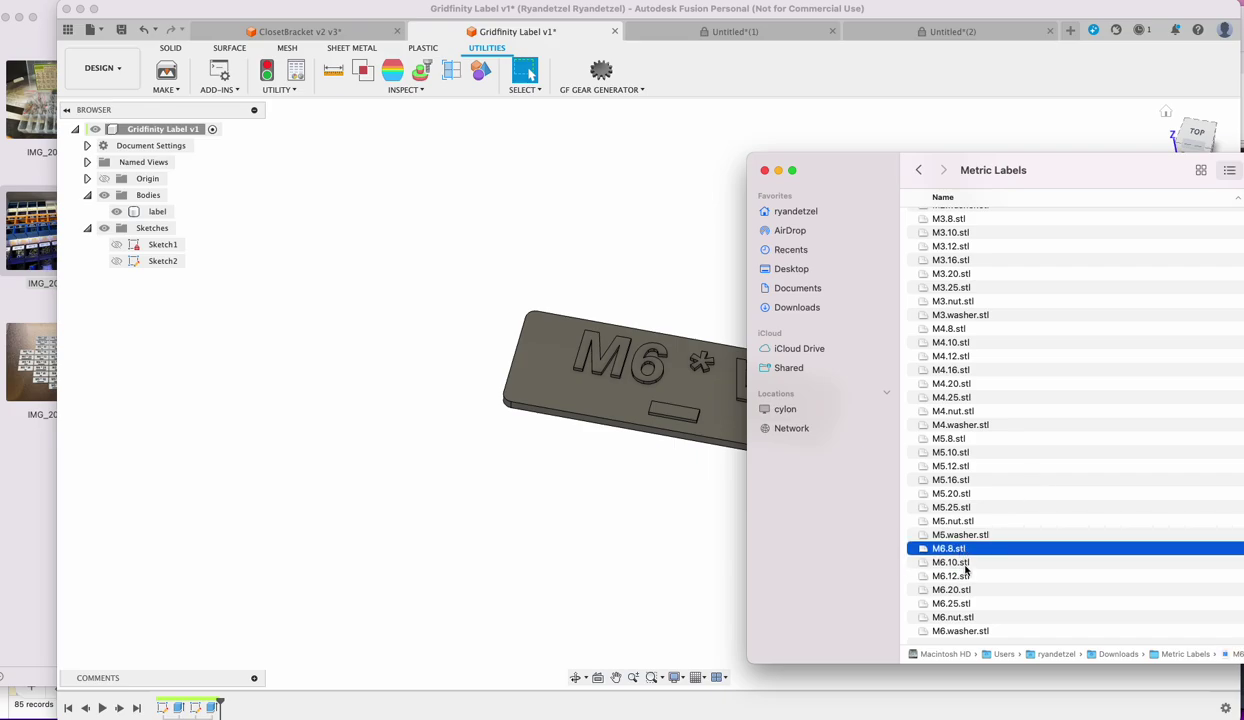
pyautogui.click(966, 617)
pyautogui.keyDown('shift'); pyautogui.click(950, 603); pyautogui.keyUp('shift')
pyautogui.click(950, 603)
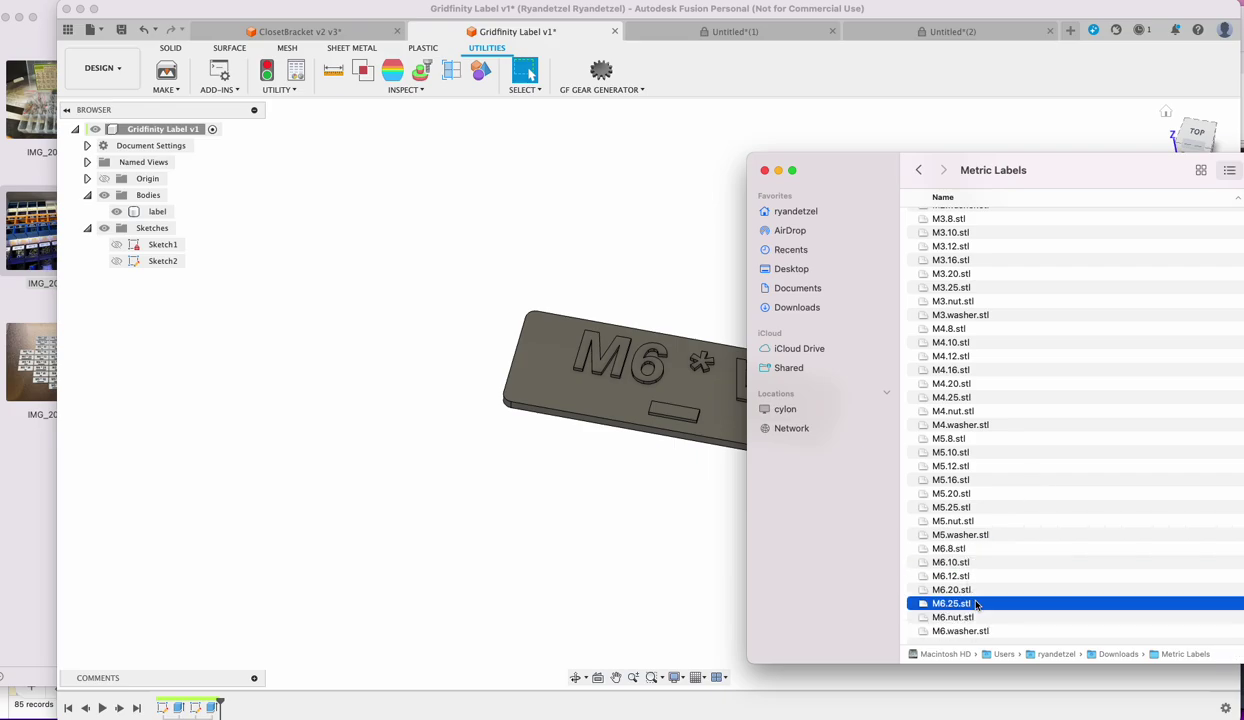
pyautogui.click(982, 631)
pyautogui.keyDown('shift'); pyautogui.click(940, 548); pyautogui.keyUp('shift')
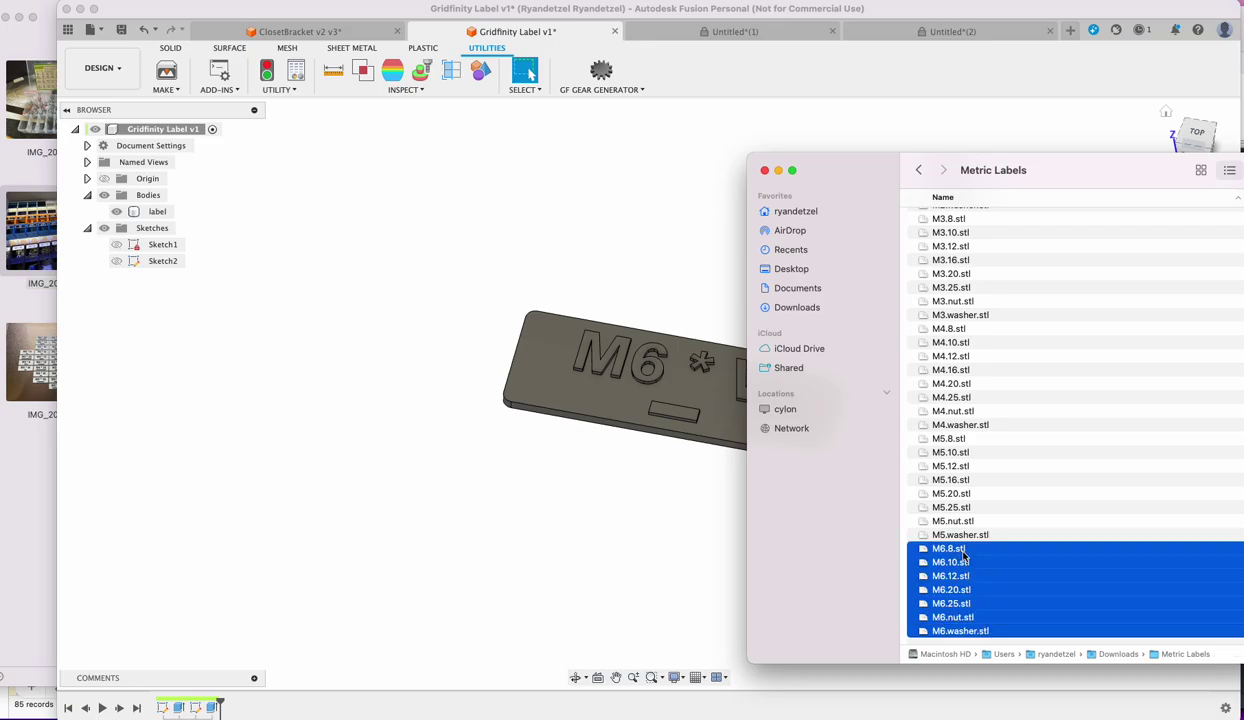
# - Add plate 2 in Bambu Studio and drop the seven M6 STLs on it as separate objects
pyautogui.hotkey('ctrl', 'Up')
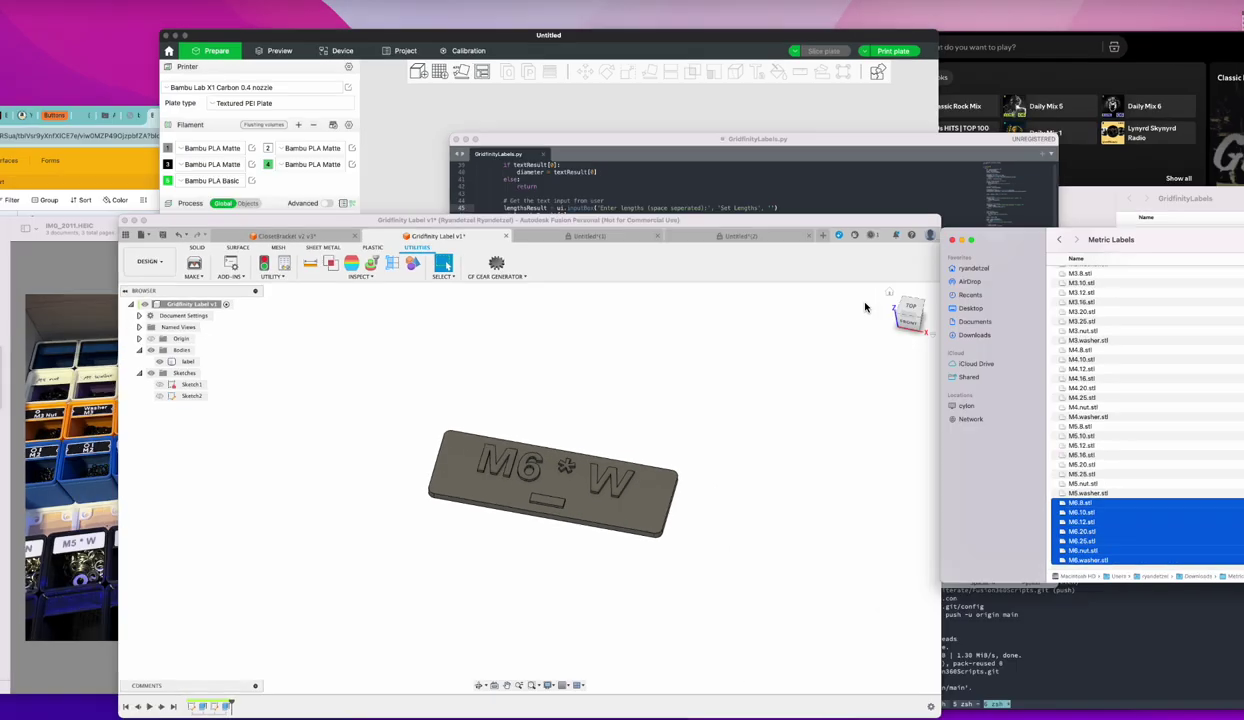
pyautogui.click(561, 208)
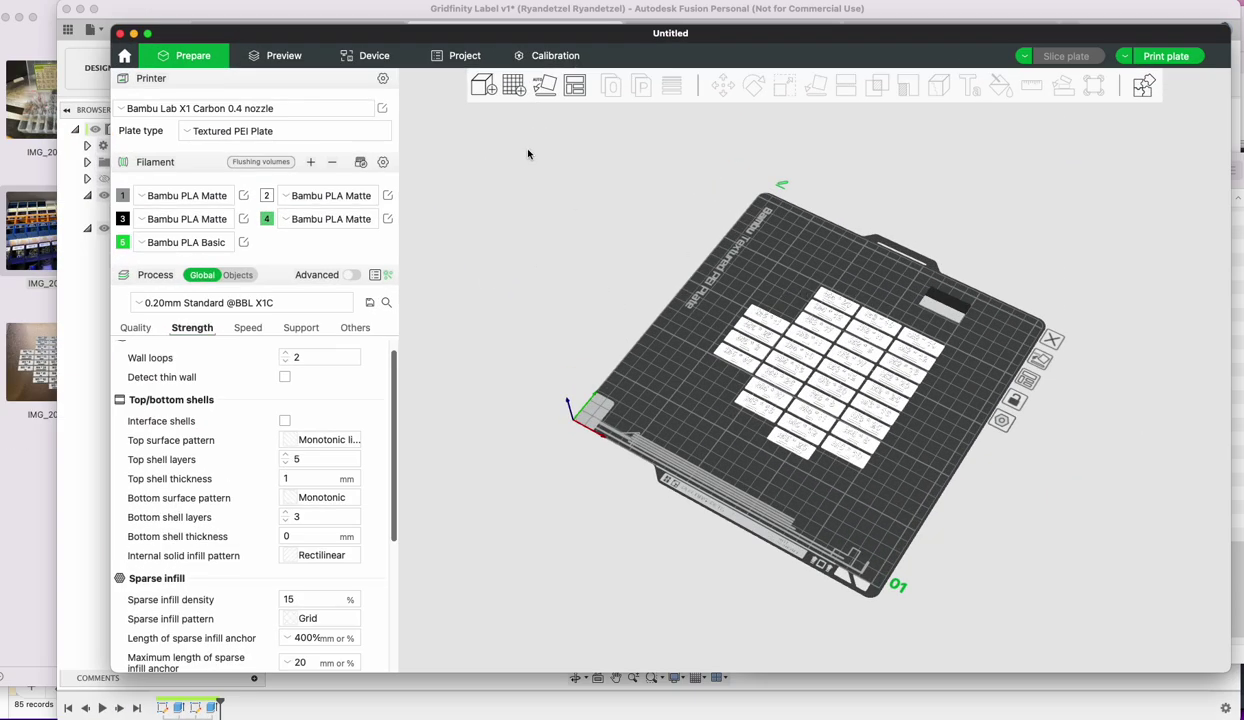
pyautogui.click(512, 85)
pyautogui.press('super+Tab')
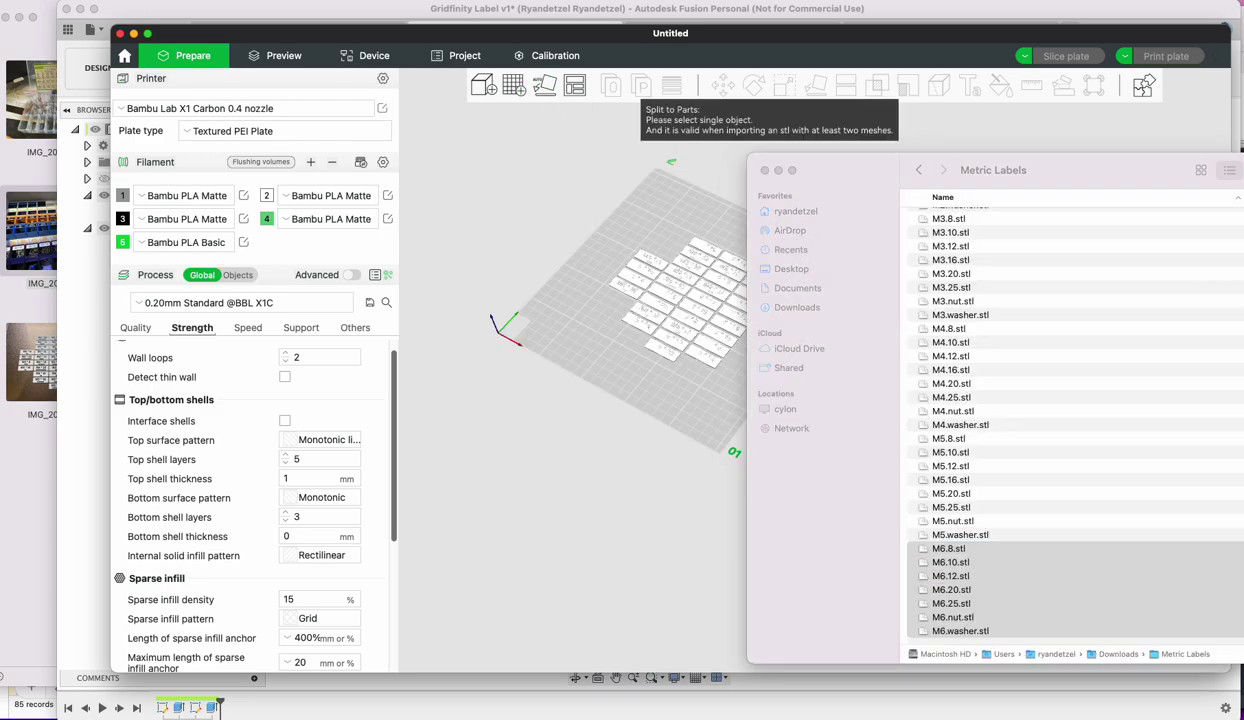
pyautogui.moveTo(847, 172); pyautogui.dragTo(1133, 156)
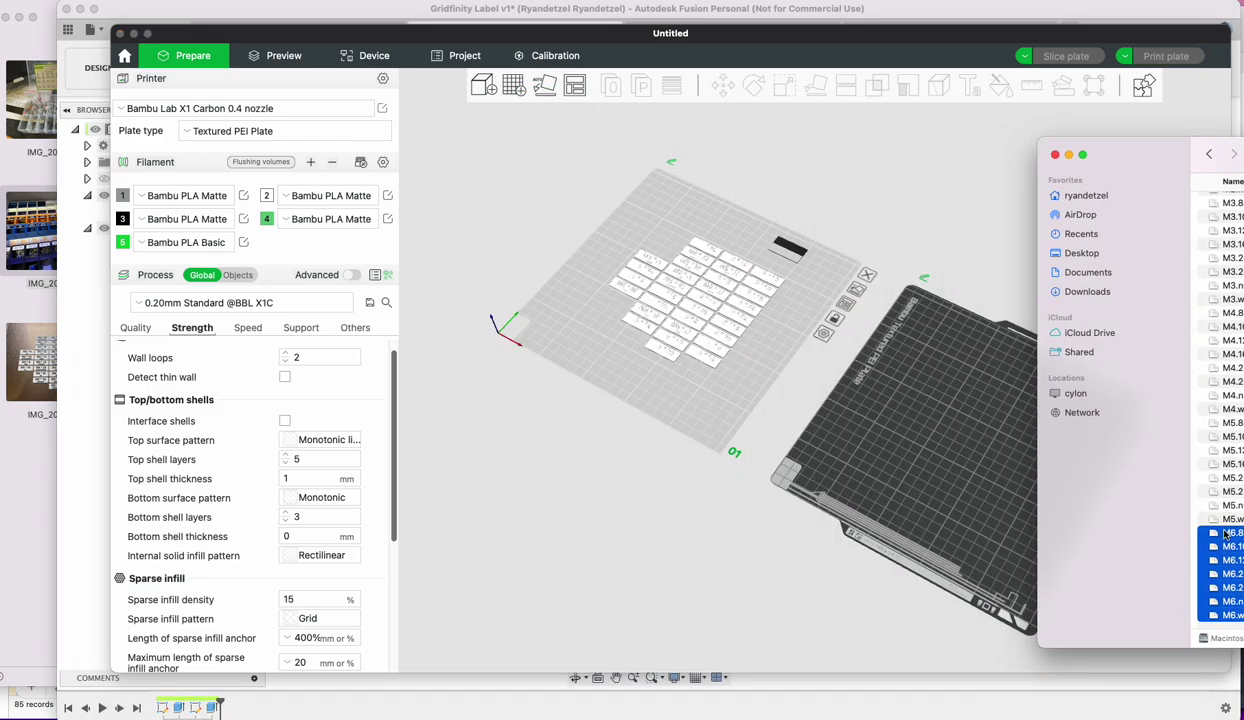
pyautogui.moveTo(1192, 527); pyautogui.dragTo(951, 432)
pyautogui.click(787, 398)
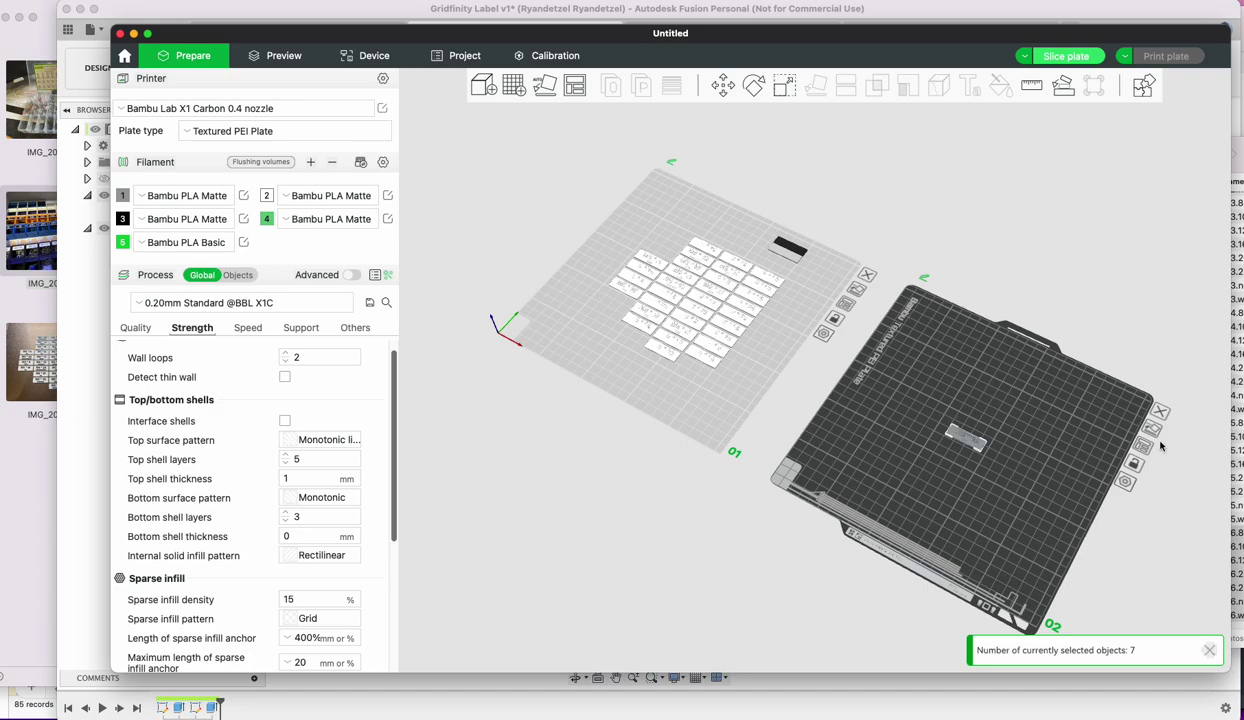
# - Zoom and rotate the view to inspect the arranged M6 labels on plate 2
pyautogui.scroll(5, 742, 277)
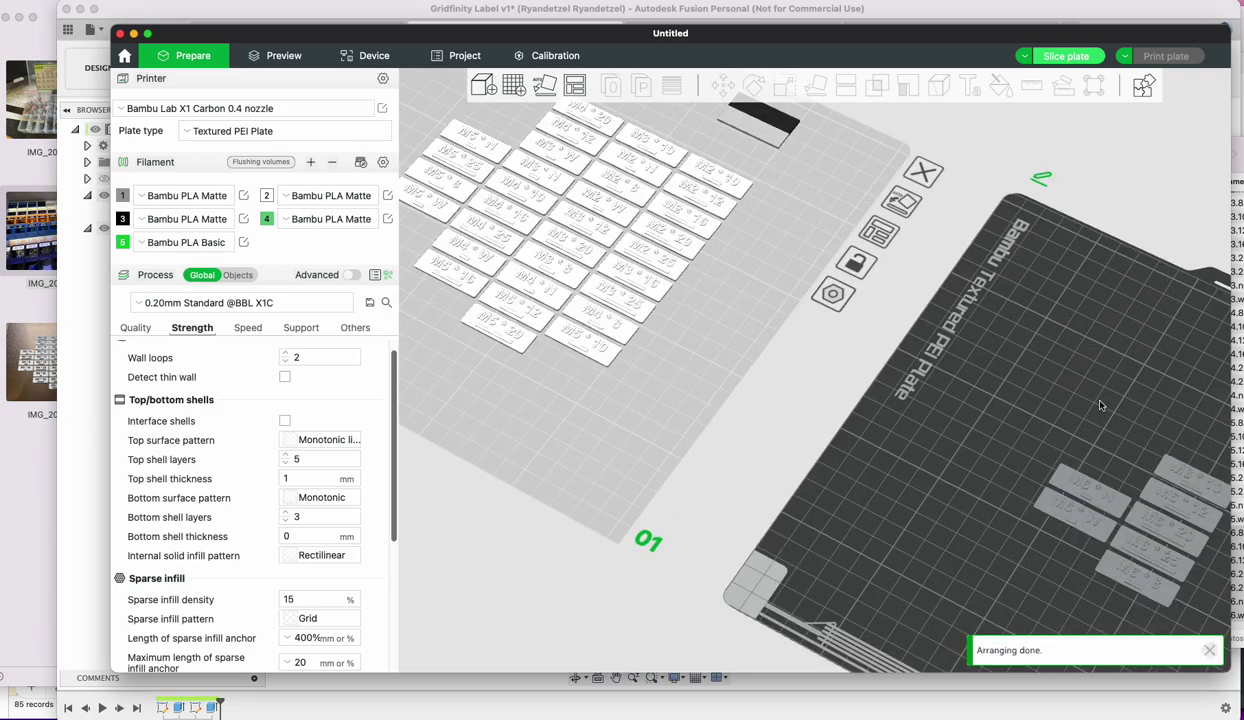
pyautogui.scroll(3, 742, 277)
pyautogui.scroll(3, 773, 329)
pyautogui.scroll(2, 906, 341)
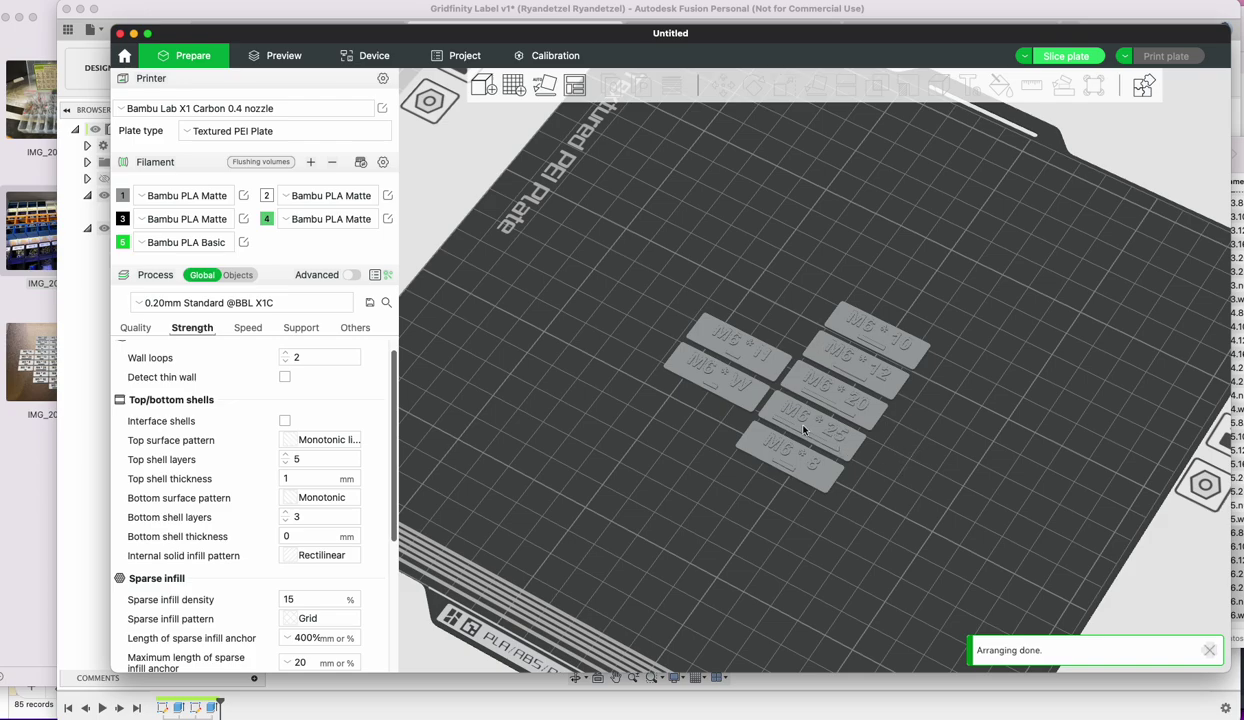
pyautogui.scroll(3, 830, 410)
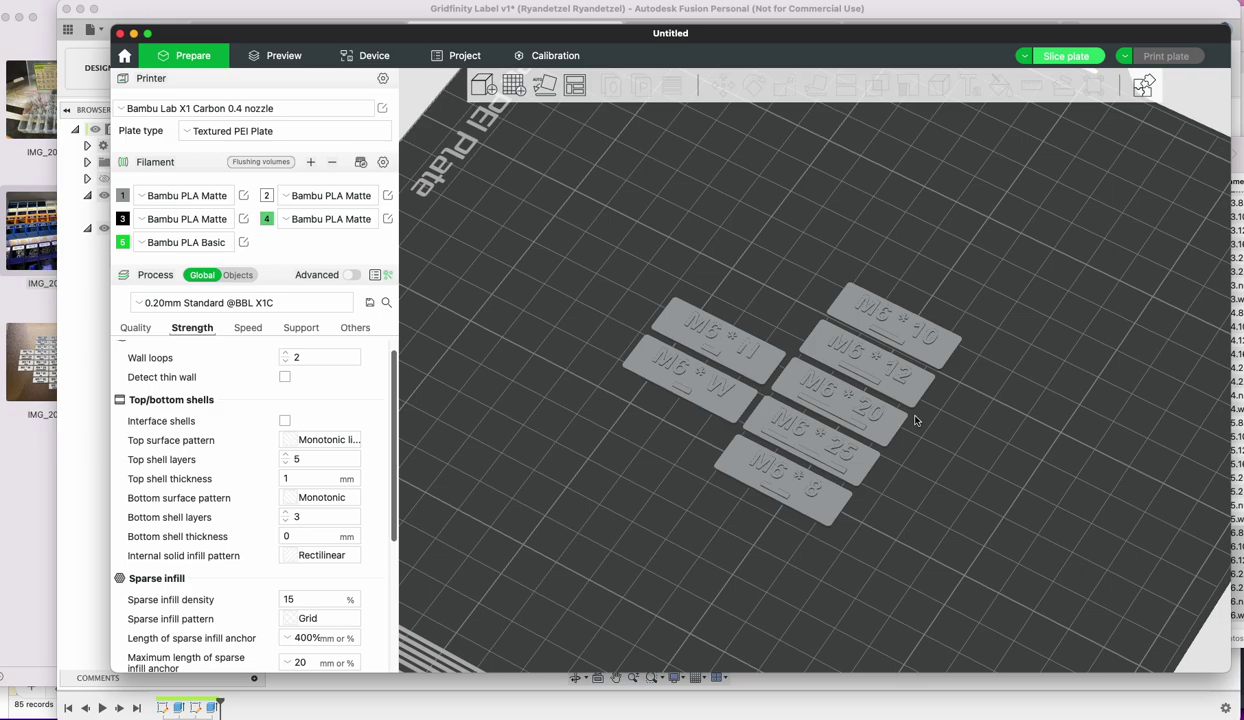
pyautogui.scroll(-5, 641, 277)
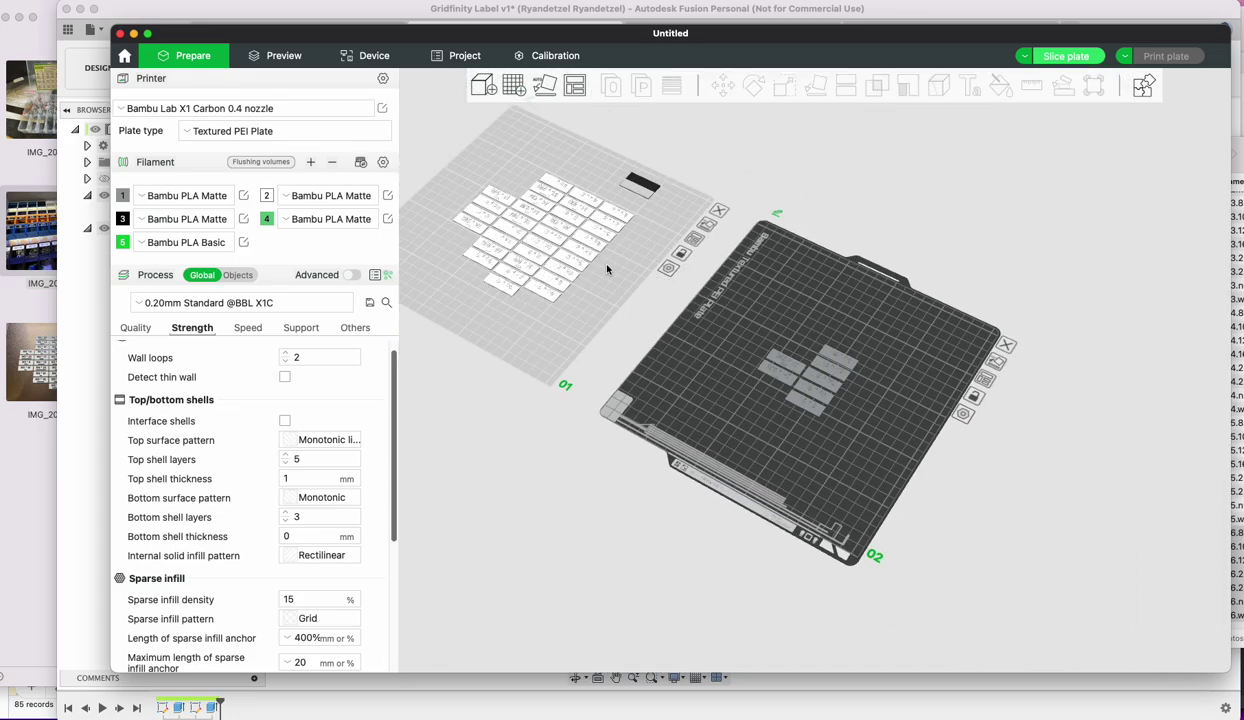
pyautogui.moveTo(607, 269); pyautogui.dragTo(600, 276)
pyautogui.scroll(6, 680, 278)
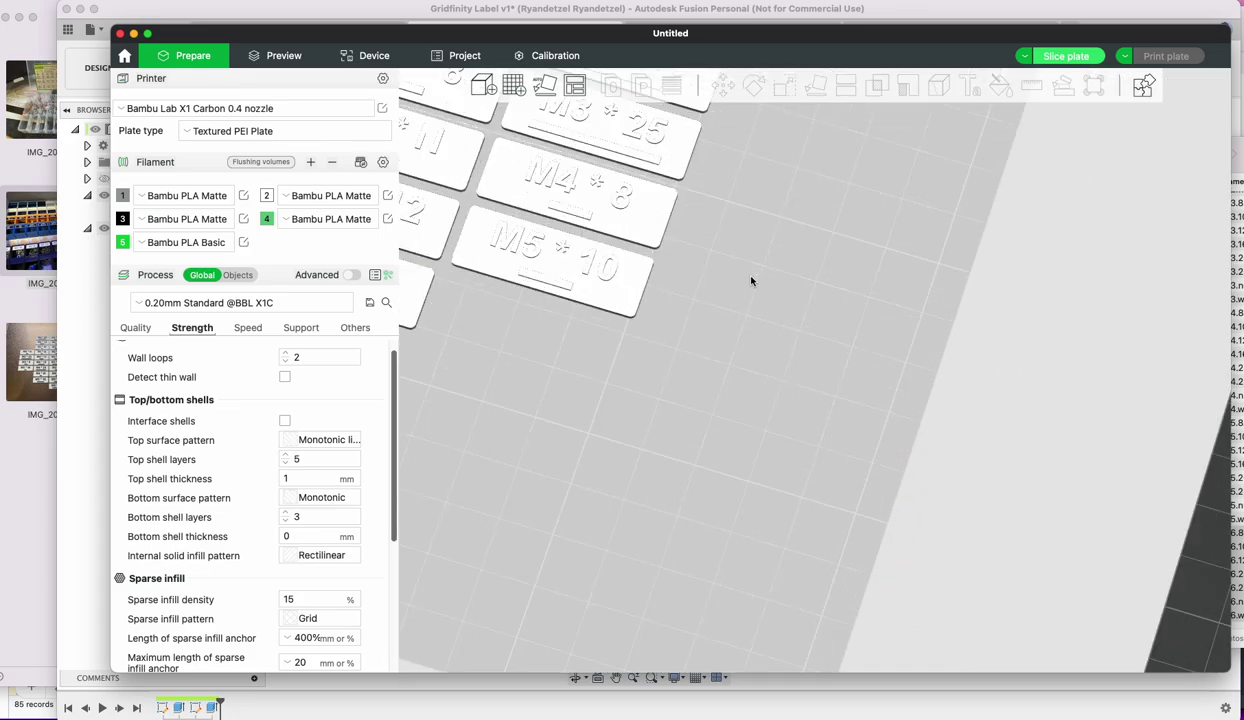
# - Check the printed-labels photo, then bring up the GridfinityLabels.py script in Sublime Text
pyautogui.click(43, 299)
pyautogui.click(67, 377)
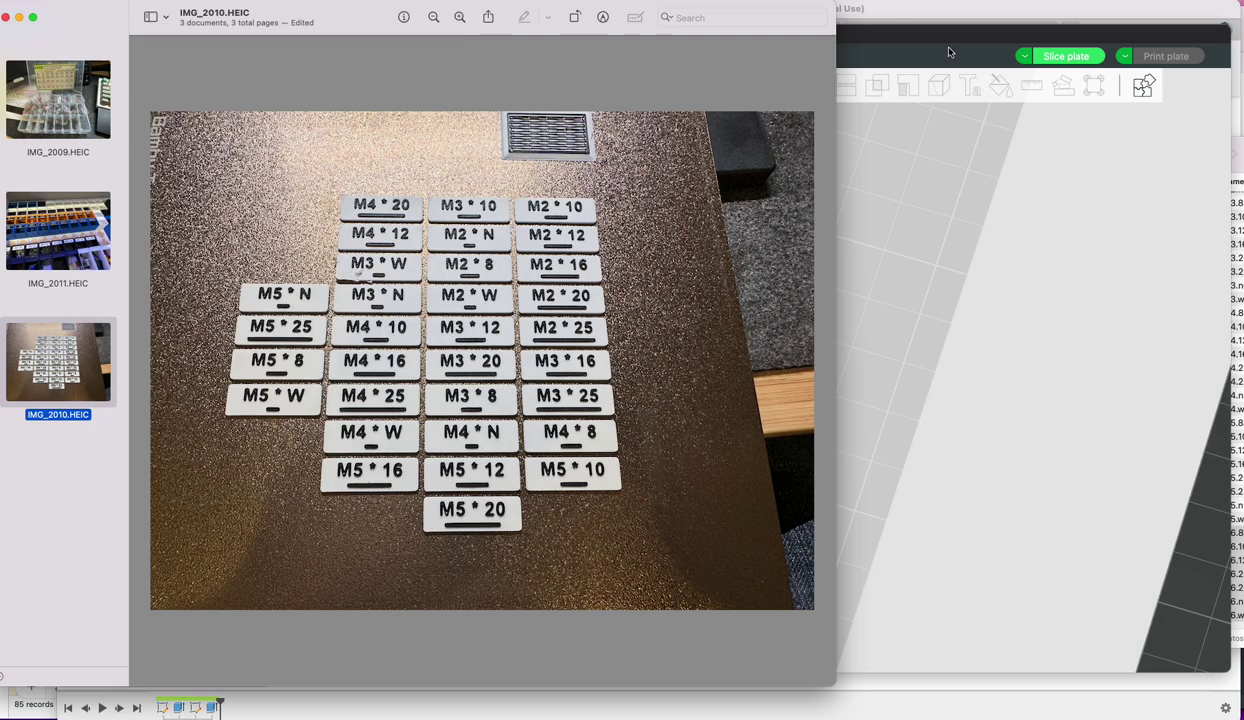
pyautogui.click(943, 14)
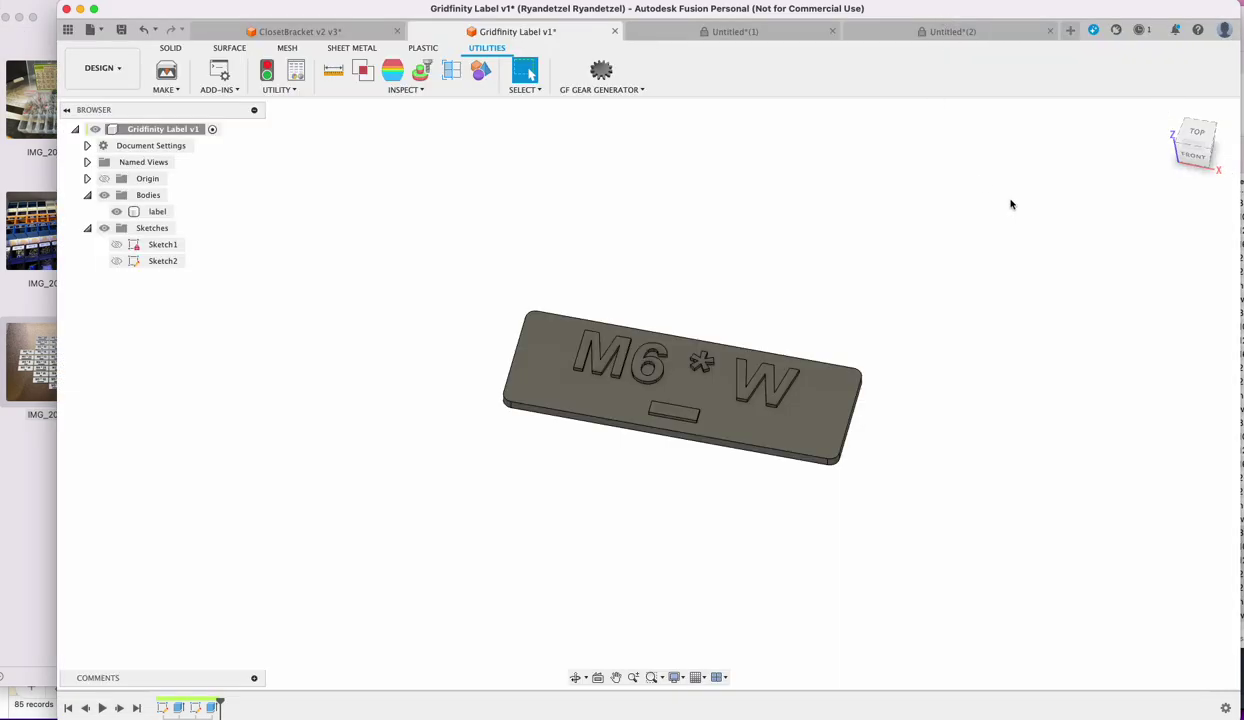
pyautogui.hotkey('ctrl', 'Up')
pyautogui.click(930, 220)
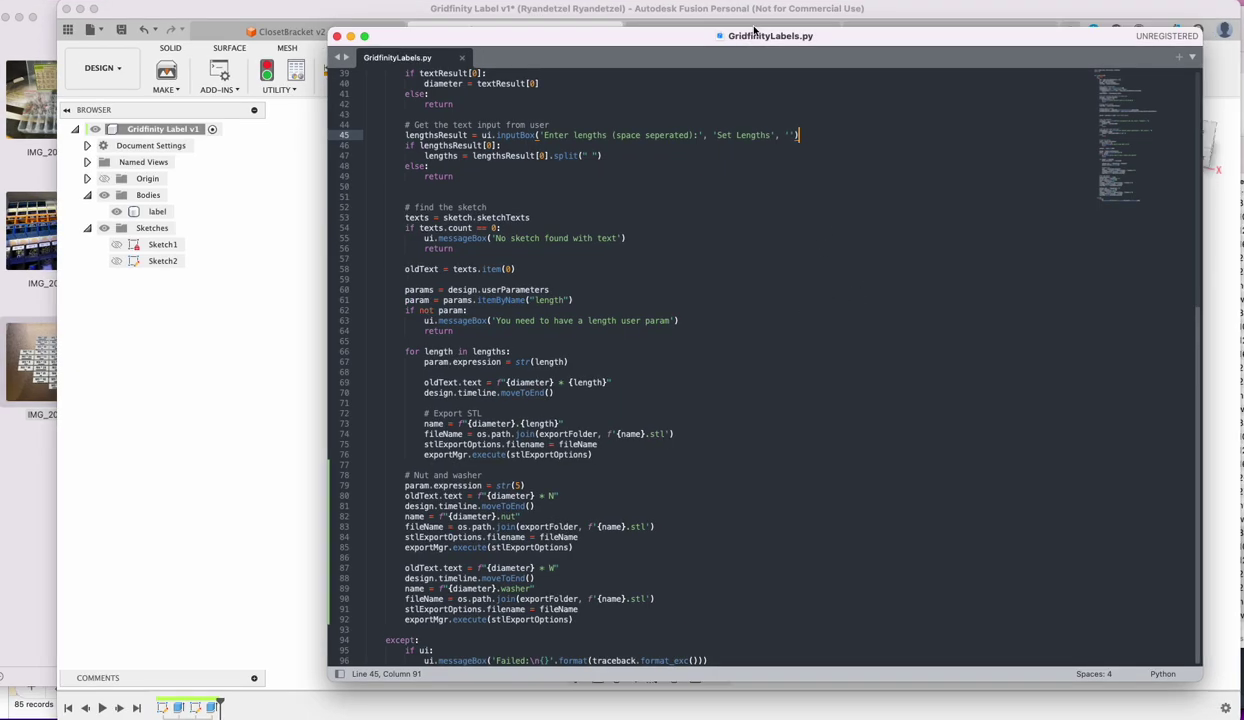
pyautogui.click(640, 345)
pyautogui.scroll(5, 633, 272)
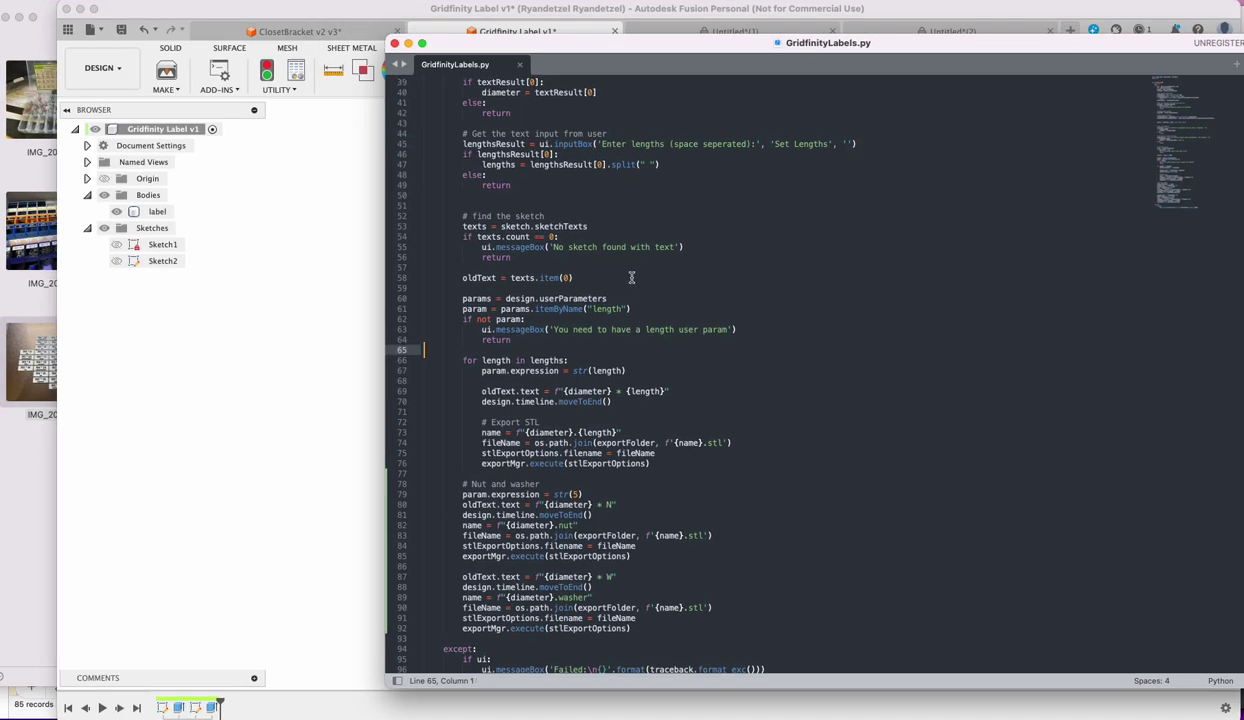
pyautogui.scroll(-3, 633, 274)
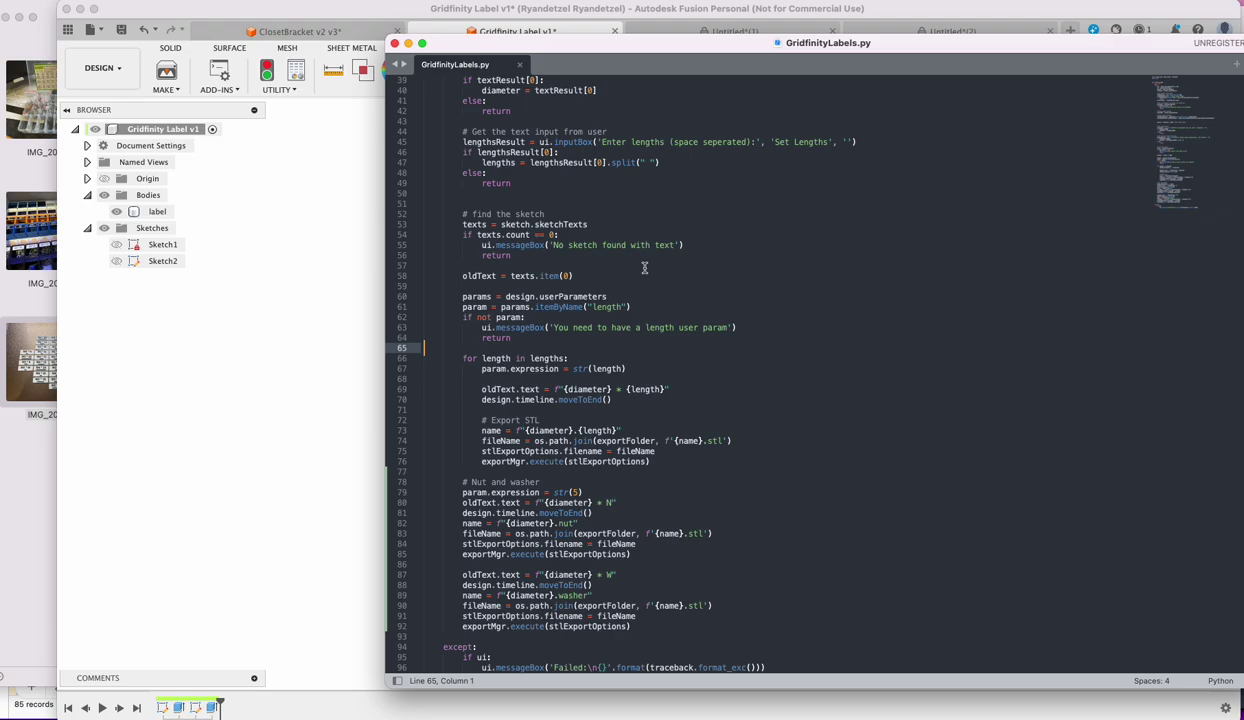
pyautogui.click(319, 175)
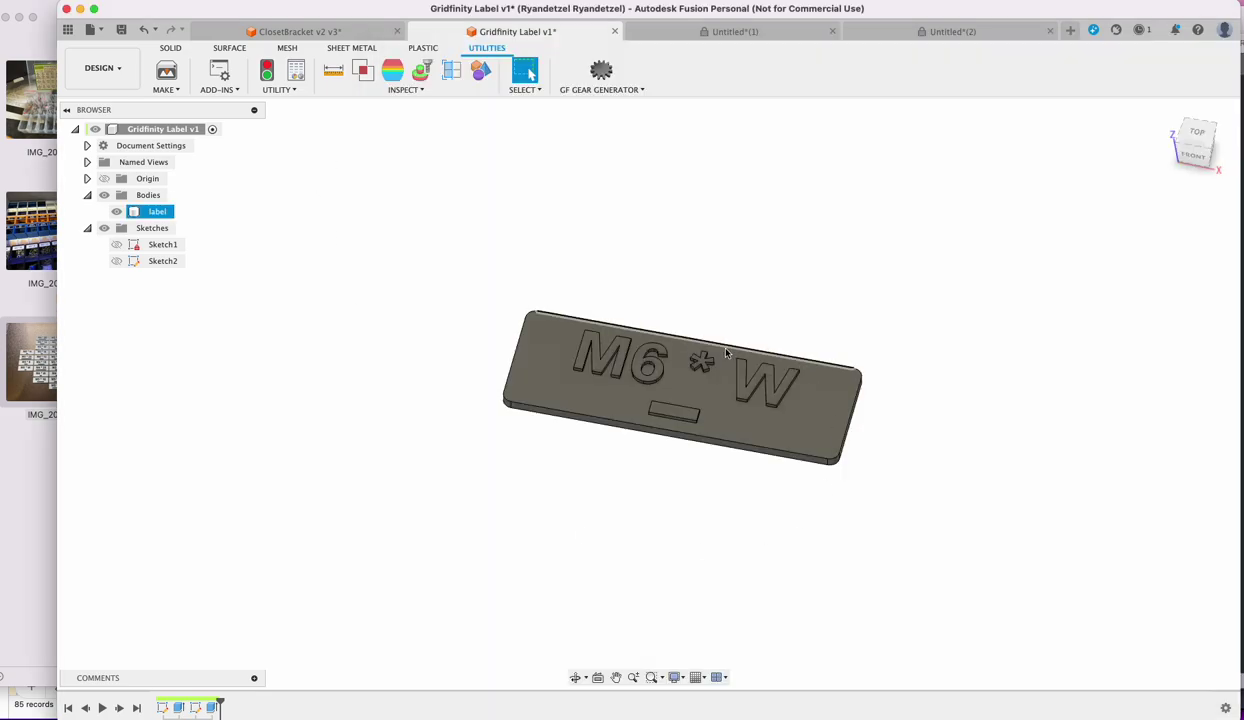
pyautogui.click(729, 423)
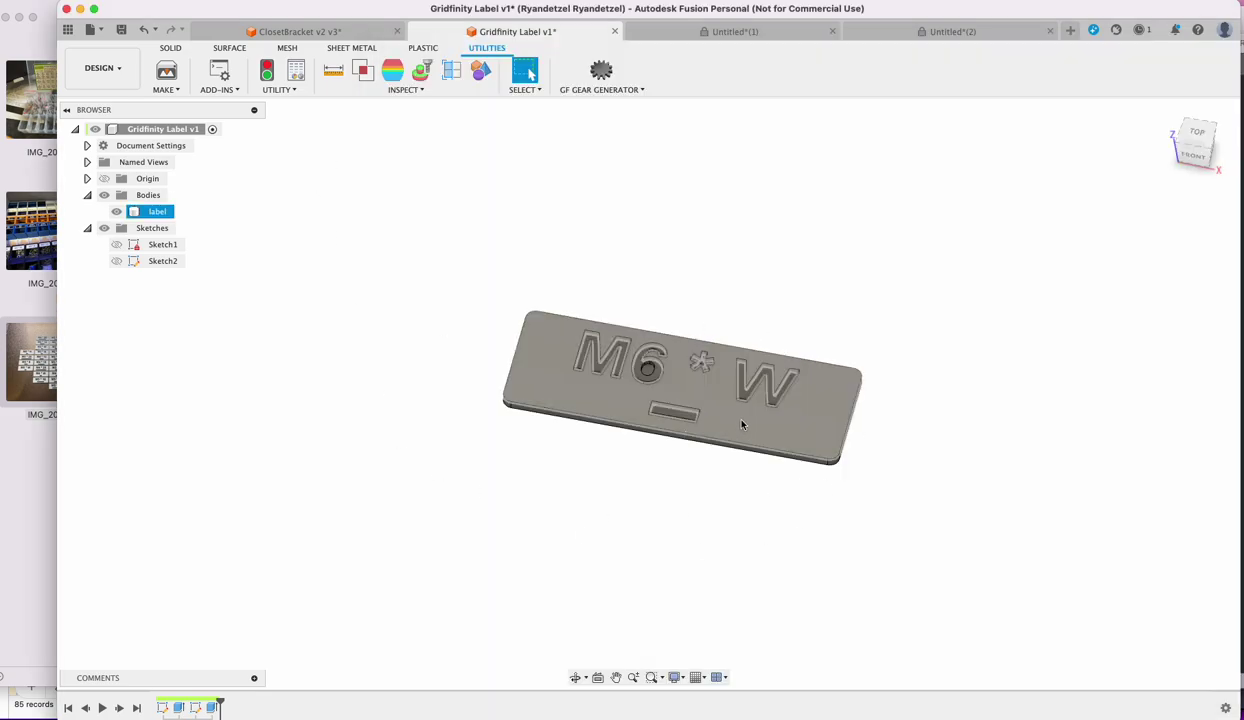
pyautogui.click(955, 467)
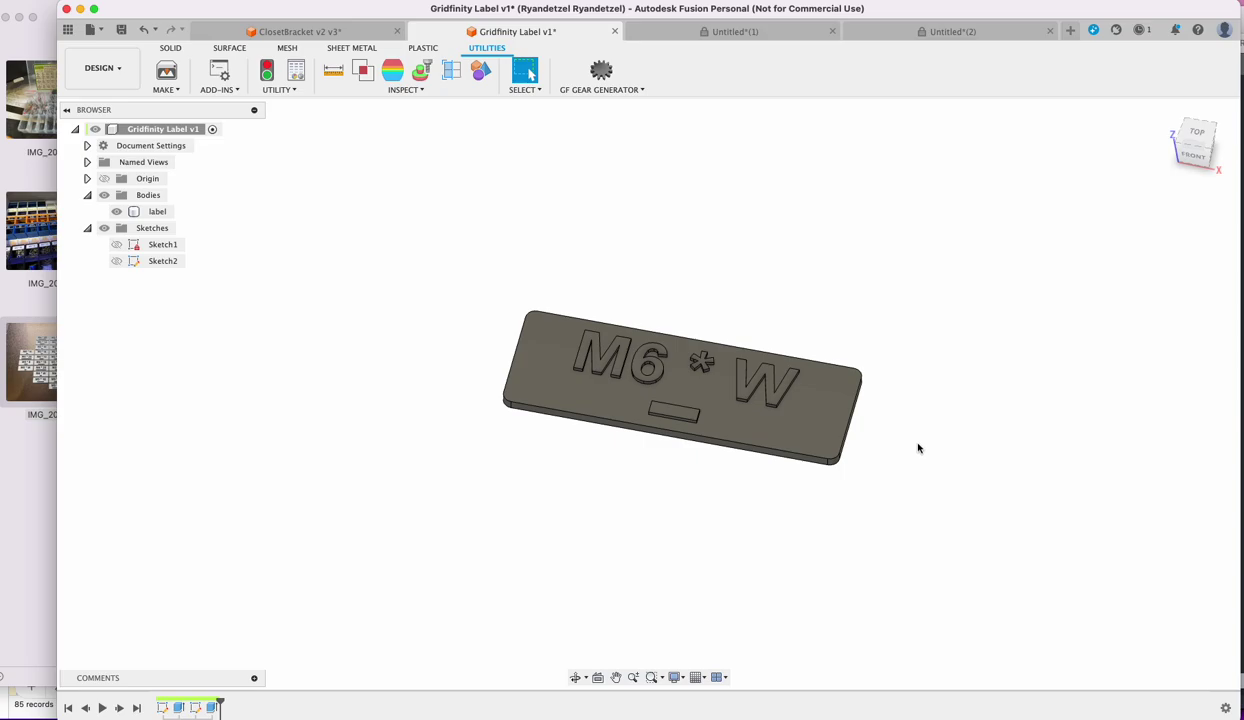